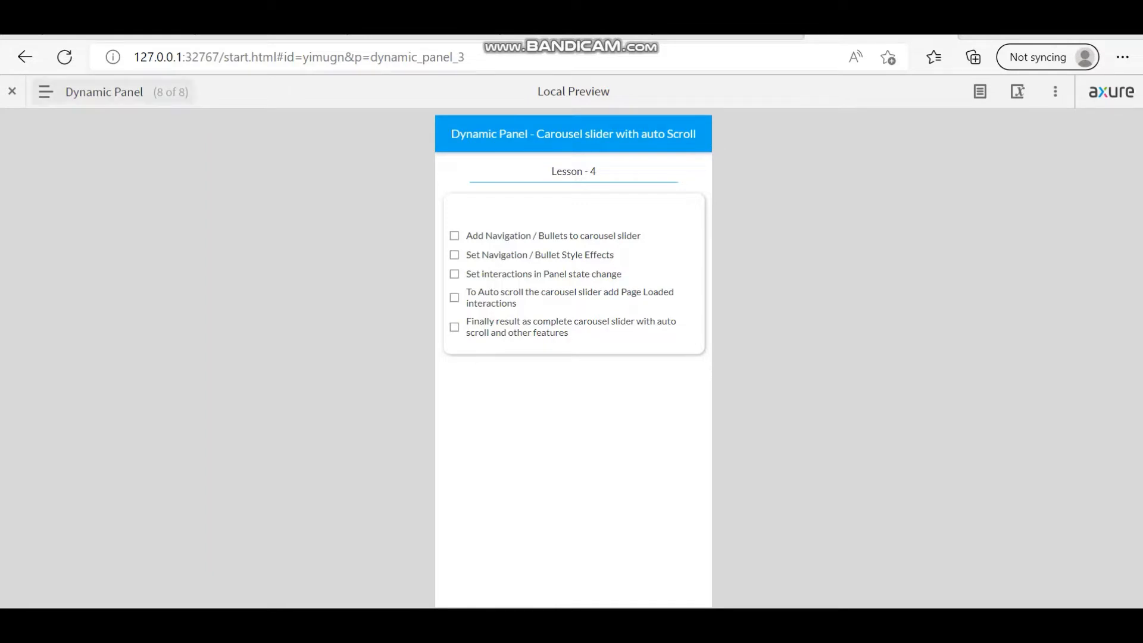
# Preview the first Lesson-3 Demo page, advance its carousel to the last slide, and return to the Lesson-4 Dynamic Panel page
pyautogui.click(102, 92)
pyautogui.click(70, 373)
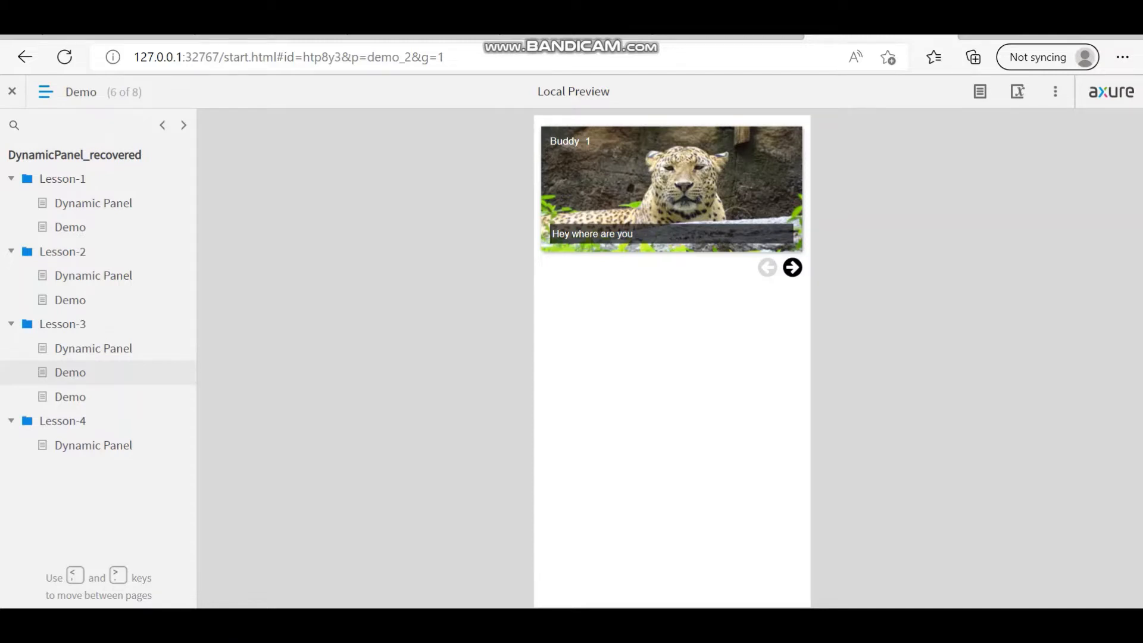
pyautogui.click(792, 267)
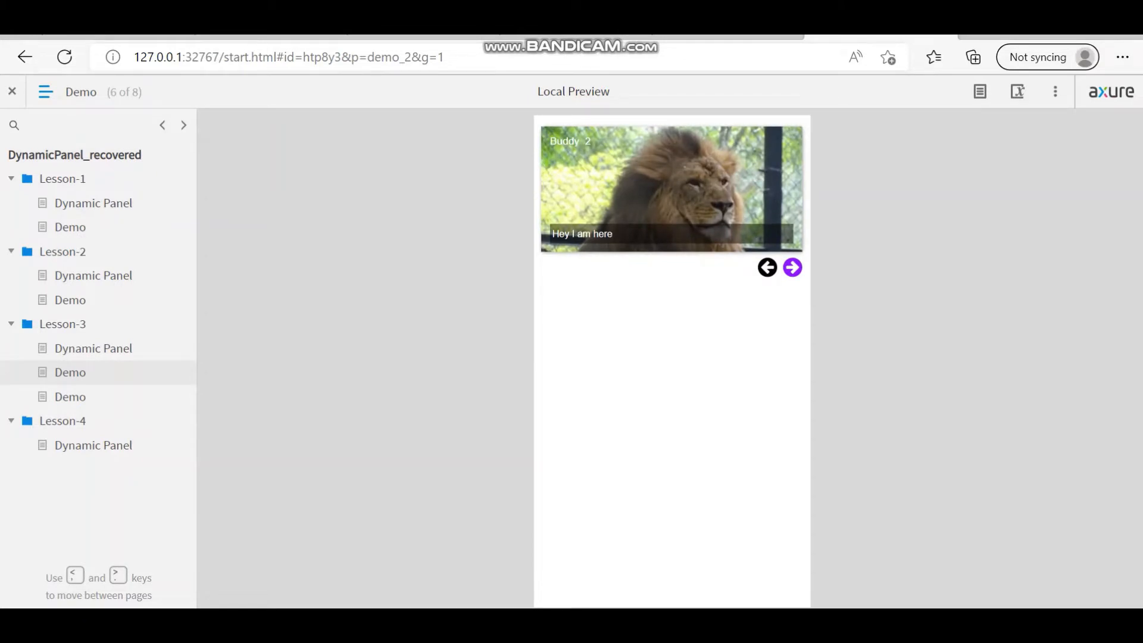
pyautogui.click(793, 267)
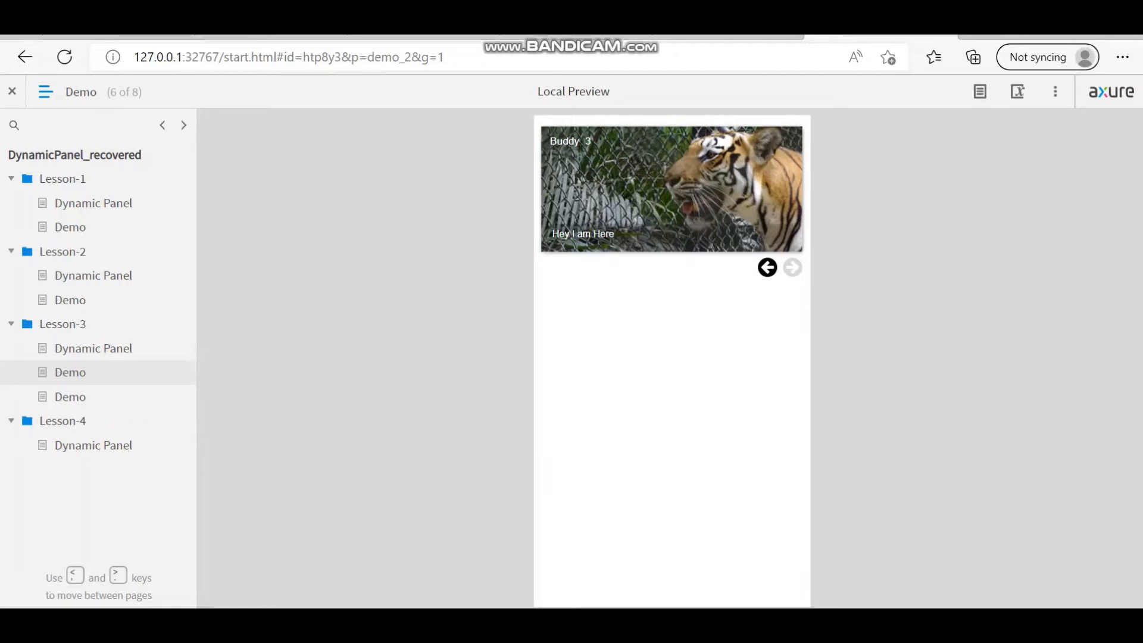
pyautogui.click(93, 445)
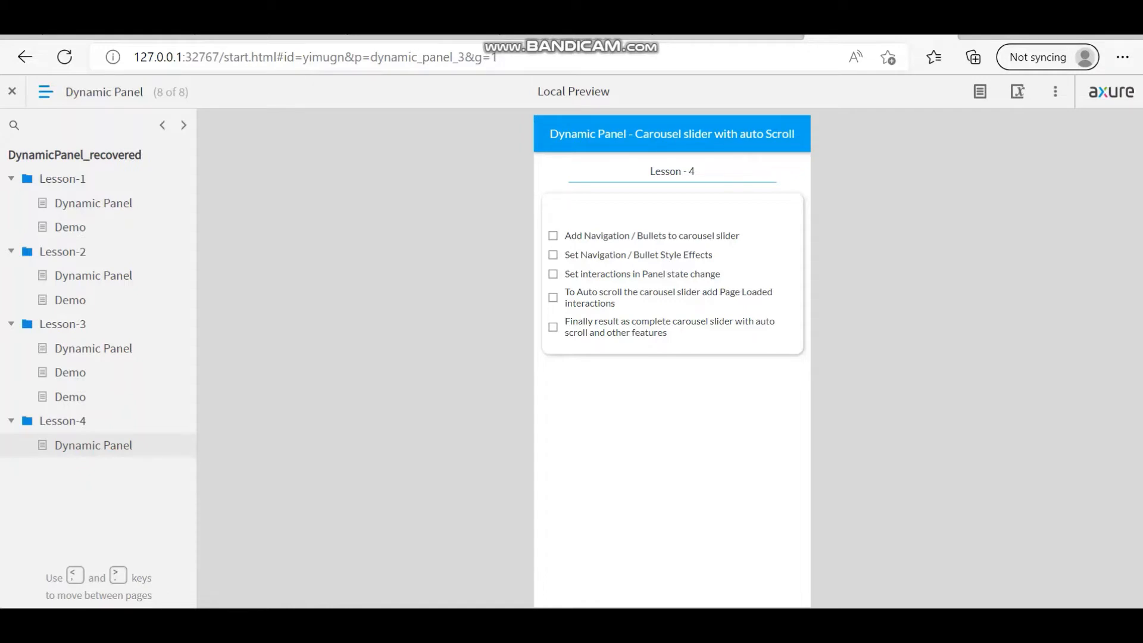
# Switch to Axure RP, open the Lesson-4 Demo page, and place three evenly spaced circles, about 15 high, in a row beneath the slider
pyautogui.hotkey('alt', 'Tab')
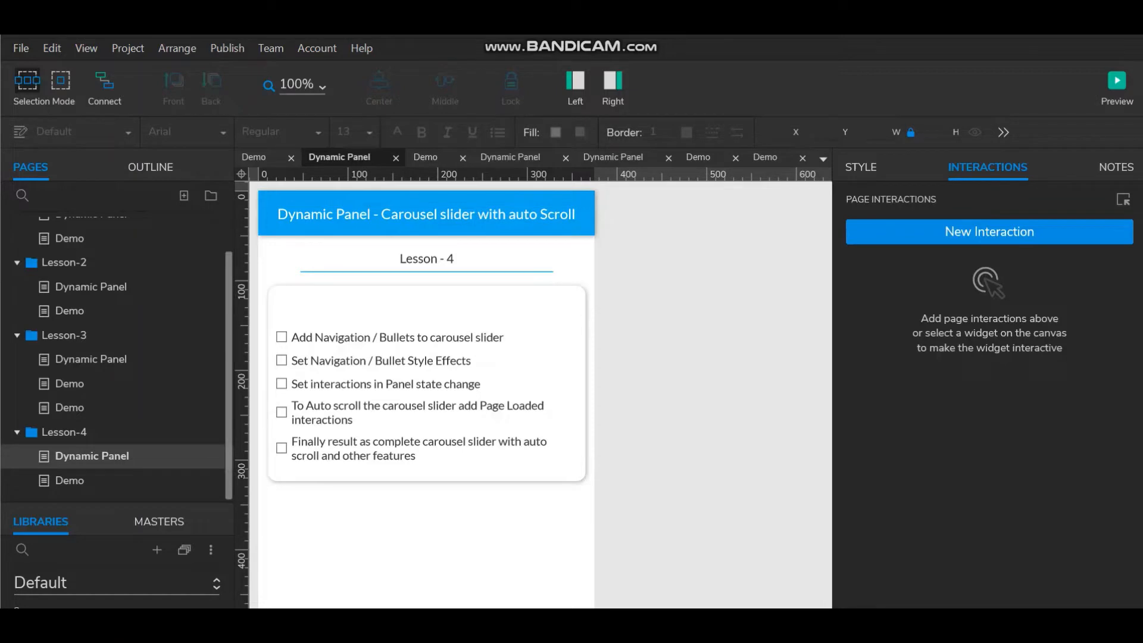
pyautogui.click(69, 481)
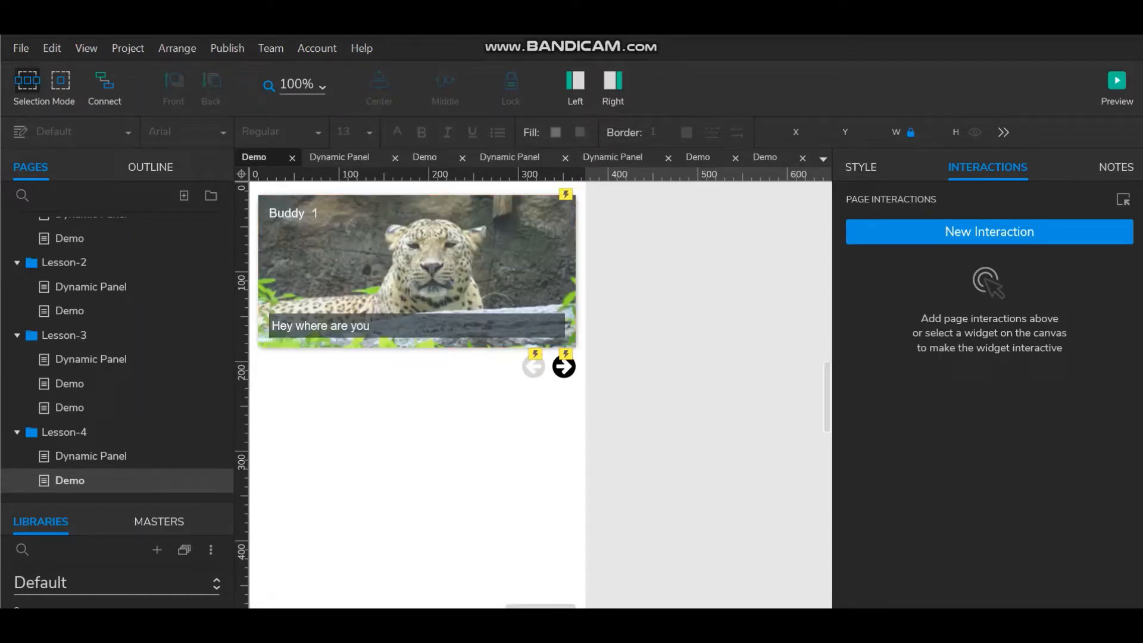
pyautogui.moveTo(70, 502); pyautogui.dragTo(70, 343)
pyautogui.moveTo(39, 551); pyautogui.dragTo(432, 497)
pyautogui.moveTo(356, 418); pyautogui.dragTo(357, 359)
pyautogui.press('Escape')
pyautogui.click(374, 361)
pyautogui.press('Escape')
pyautogui.click(396, 361)
pyautogui.press('Escape')
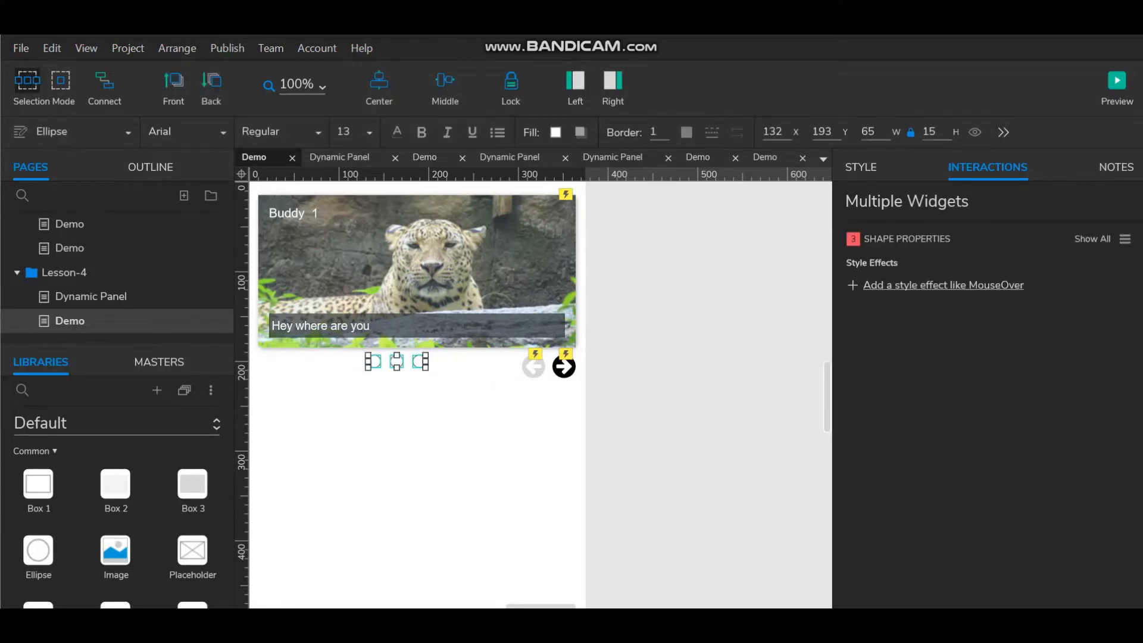
pyautogui.press('Escape')
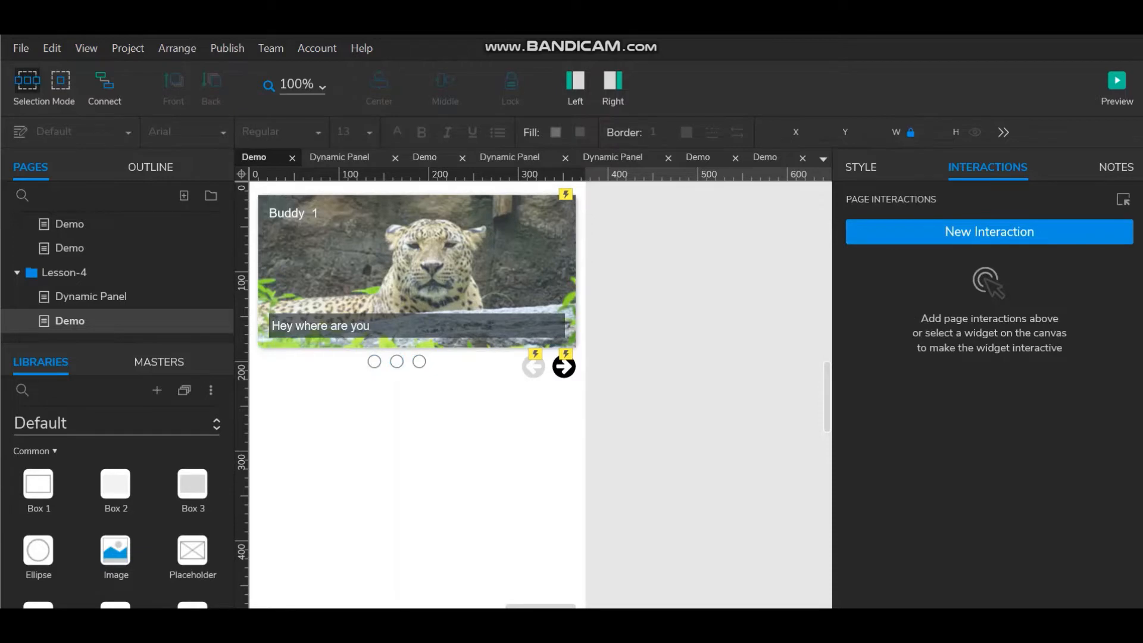
# Assign the three circles beneath the slider to a new selection group named Nav
pyautogui.moveTo(456, 380); pyautogui.dragTo(350, 352)
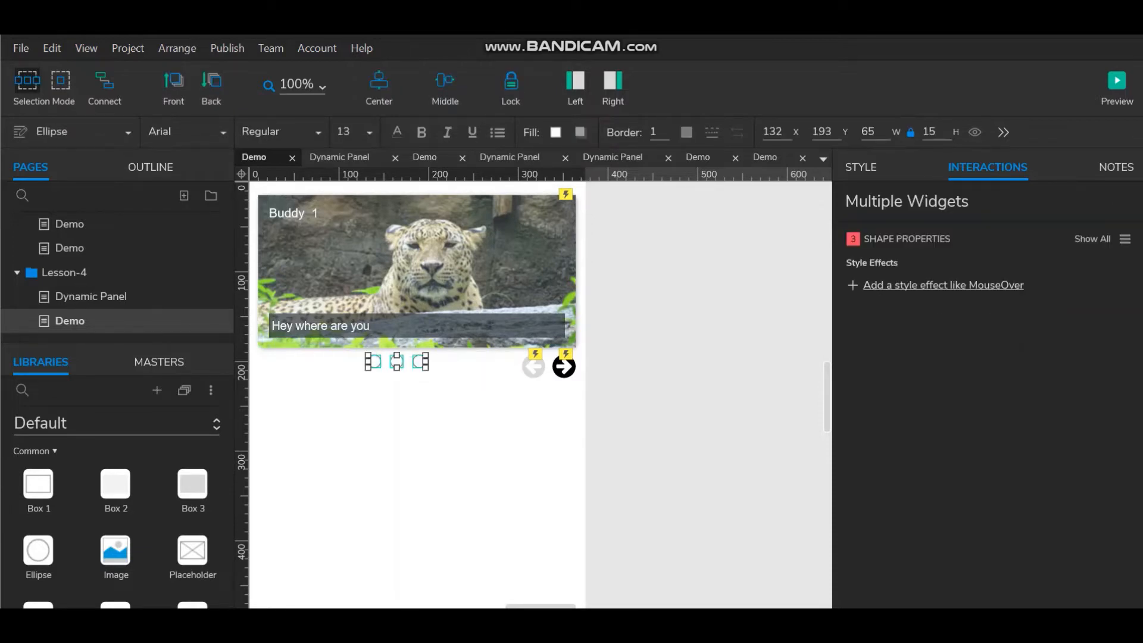
pyautogui.rightClick(373, 361)
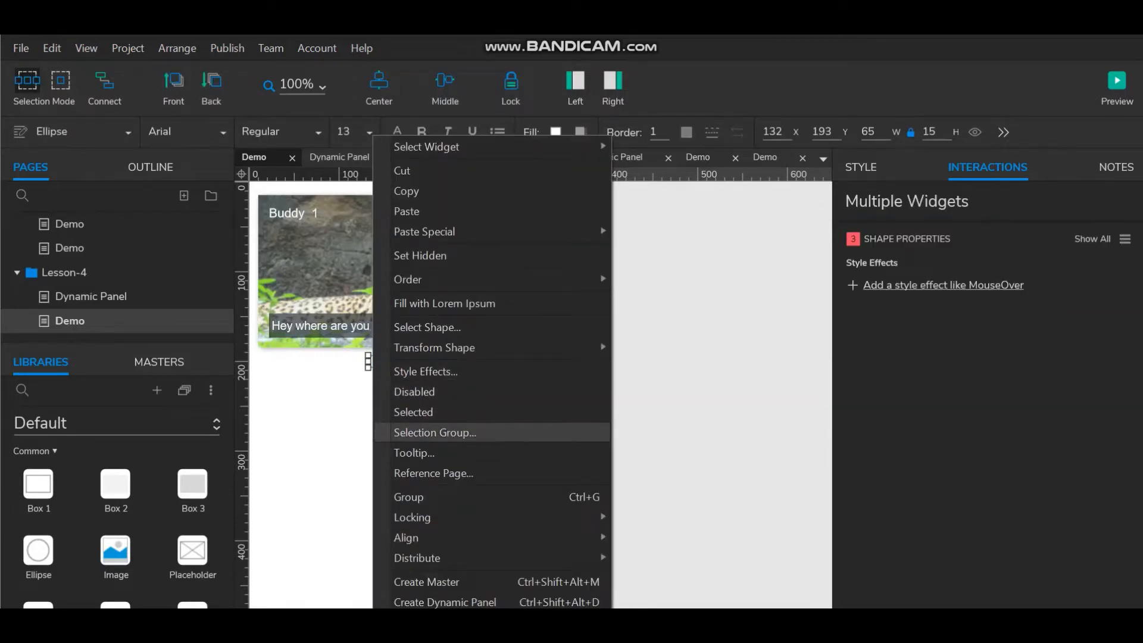
pyautogui.click(435, 432)
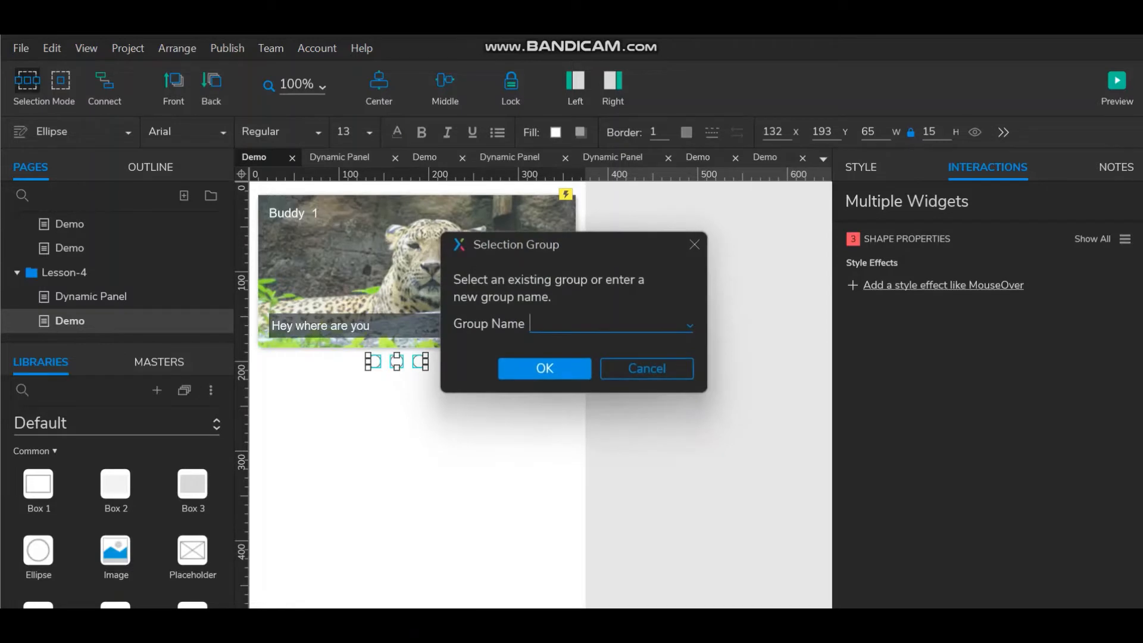
pyautogui.write('N')
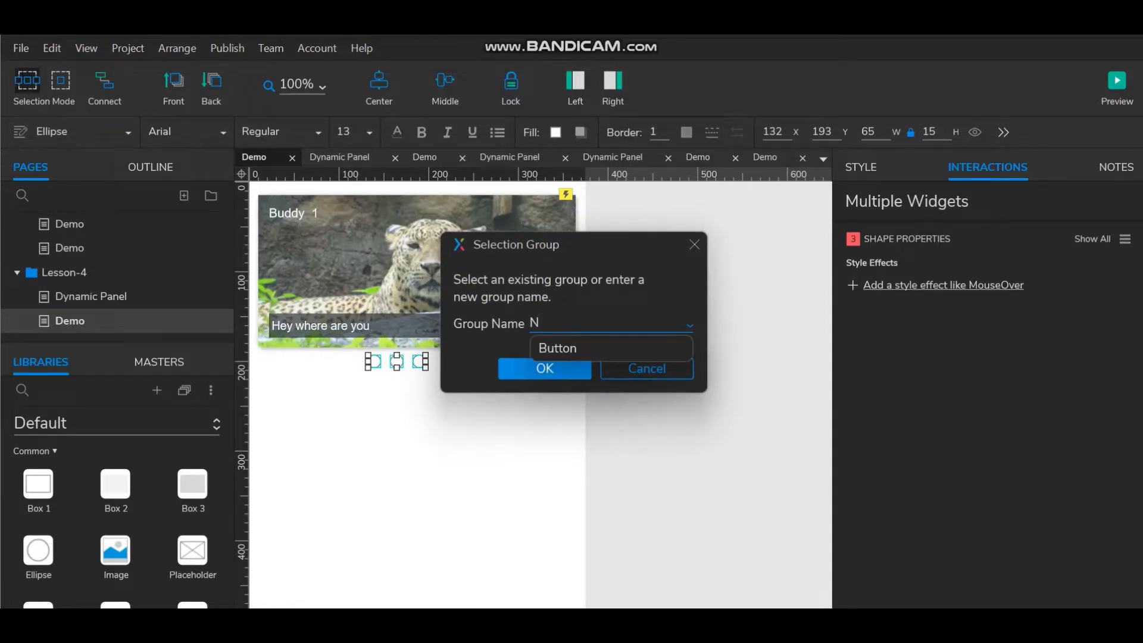
pyautogui.write('av')
pyautogui.press('Return')
pyautogui.press('Return')
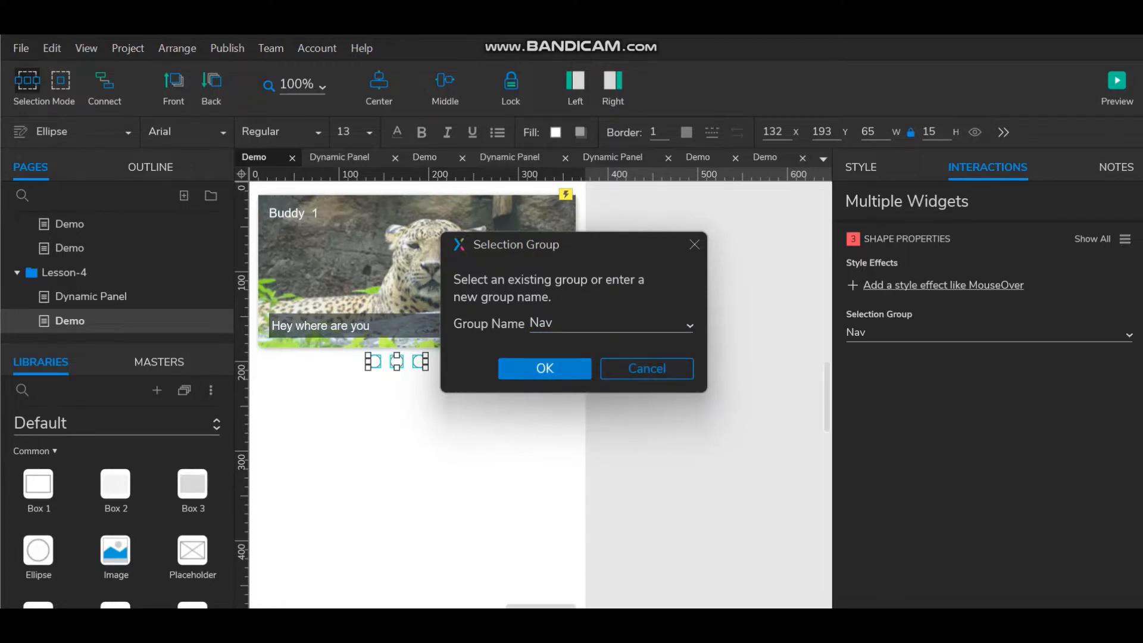
pyautogui.rightClick(396, 362)
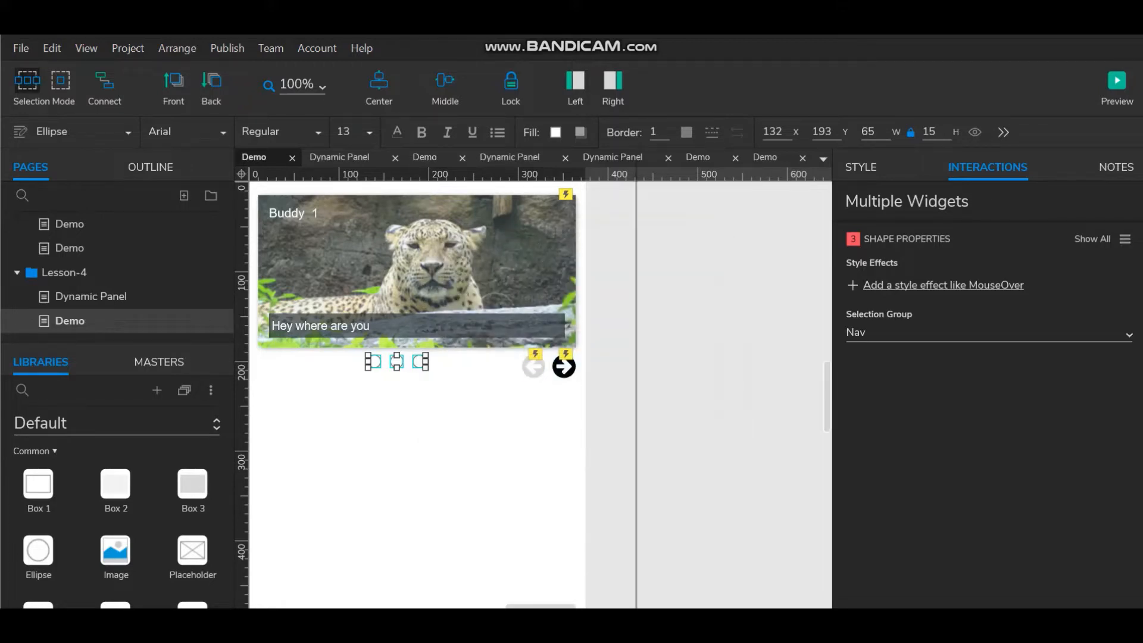
pyautogui.press('Escape')
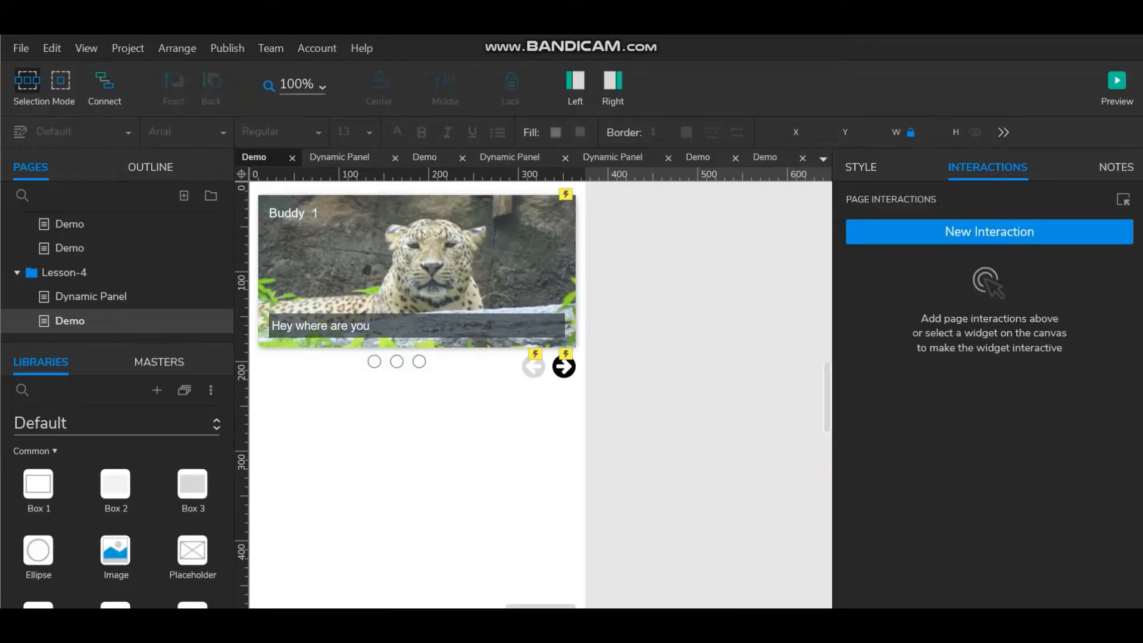
# Copy the hex code of the fill colour from the Next arrow's Selected style effect
pyautogui.click(564, 366)
pyautogui.rightClick(564, 366)
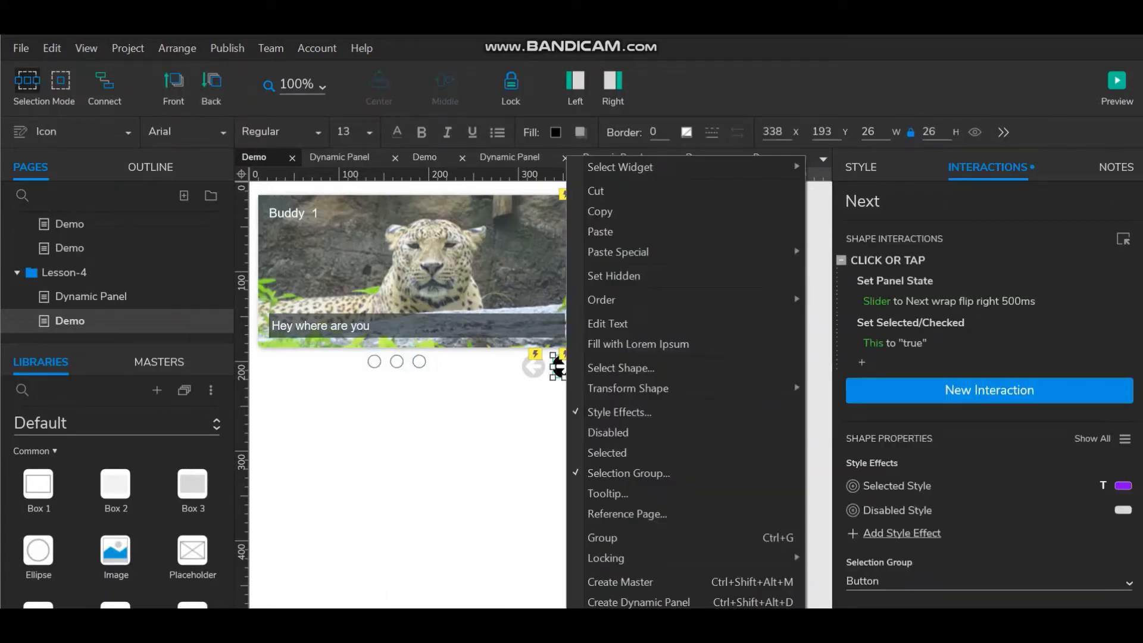
pyautogui.press('Escape')
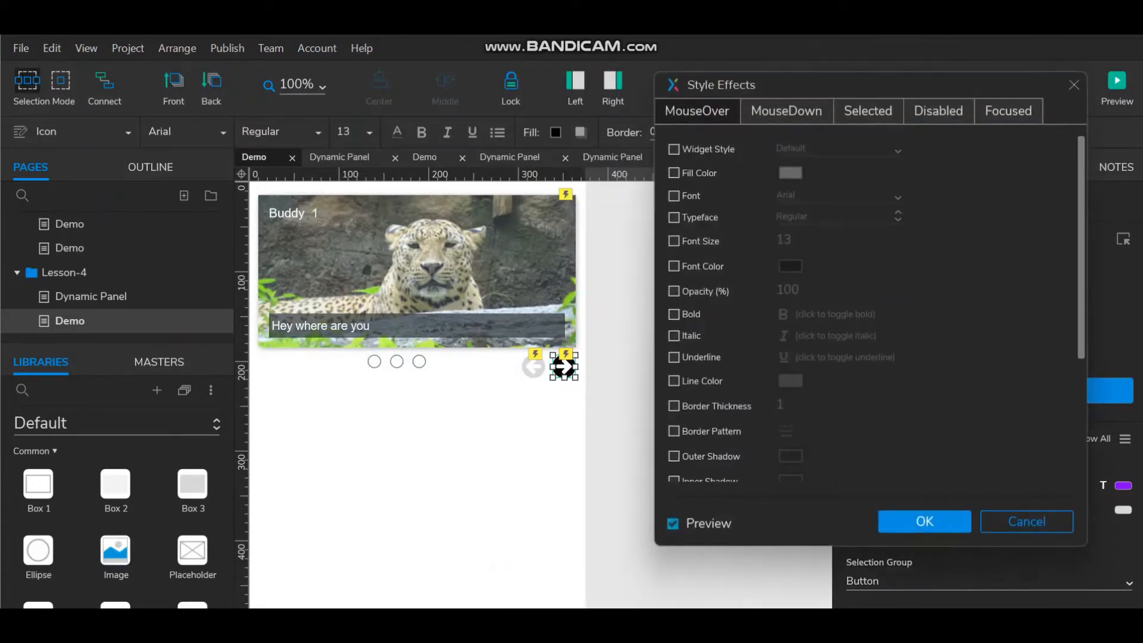
pyautogui.click(866, 111)
pyautogui.click(791, 173)
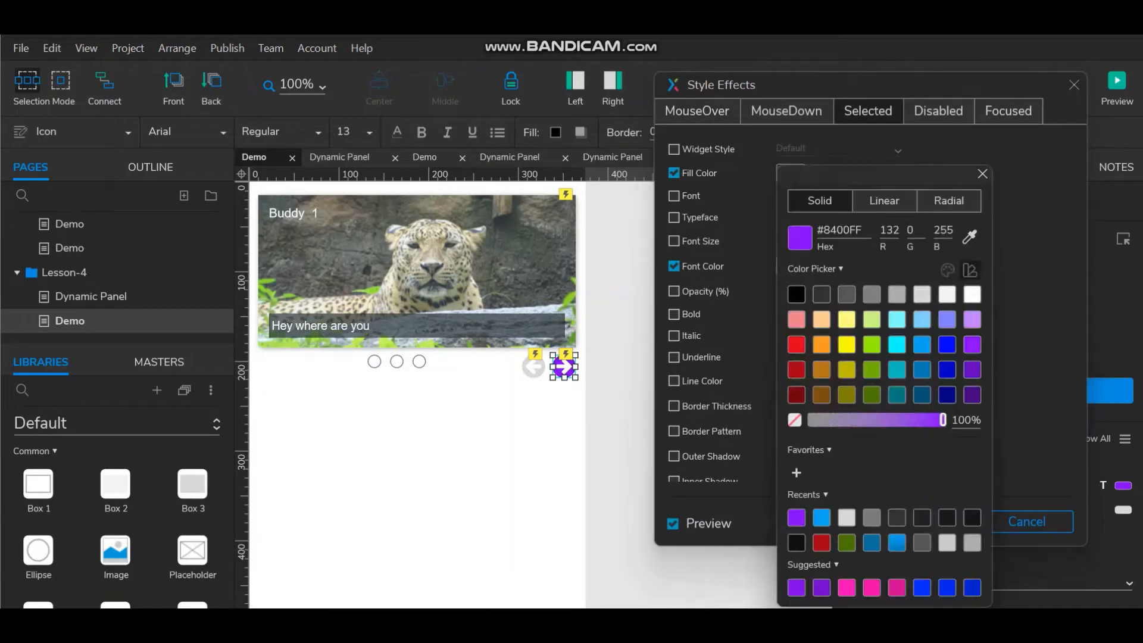
pyautogui.click(838, 229)
pyautogui.moveTo(855, 230); pyautogui.dragTo(817, 230)
pyautogui.hotkey('ctrl', 'c')
pyautogui.press('Escape')
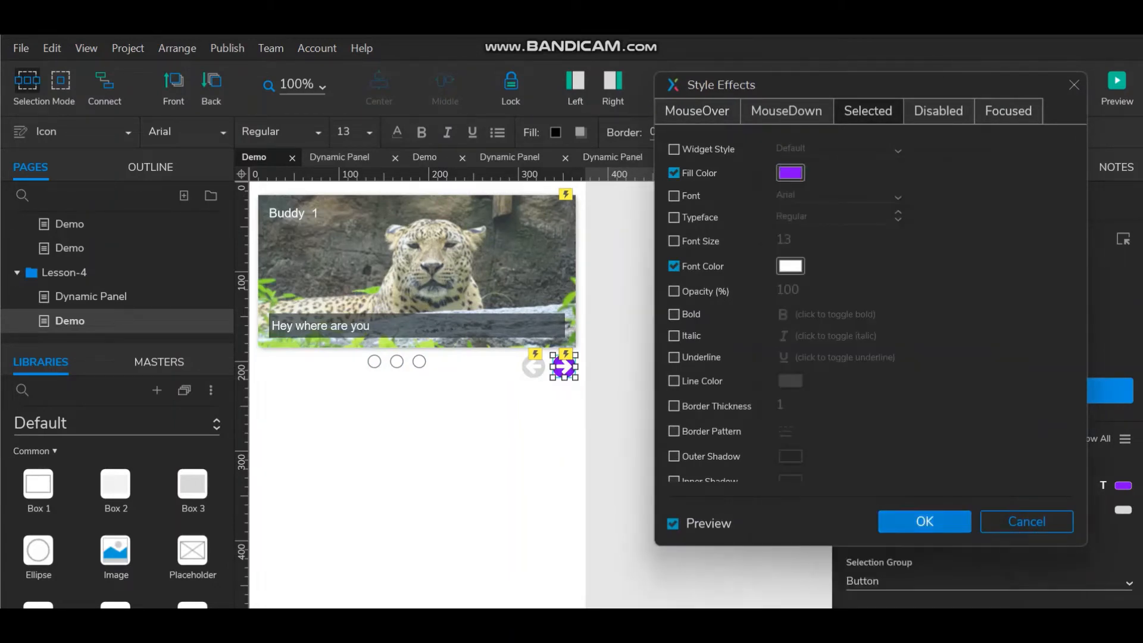
pyautogui.click(924, 521)
# Give the three bullet circles a Selected style effect with fill colour 8400FF
pyautogui.moveTo(444, 384); pyautogui.dragTo(365, 353)
pyautogui.rightClick(375, 361)
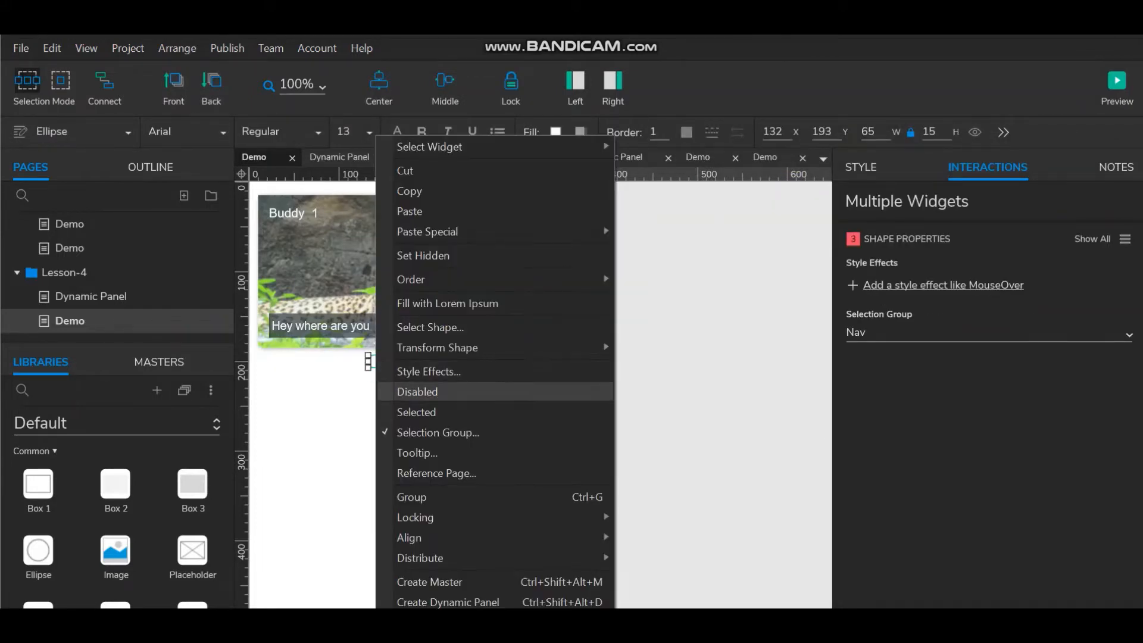
pyautogui.click(429, 371)
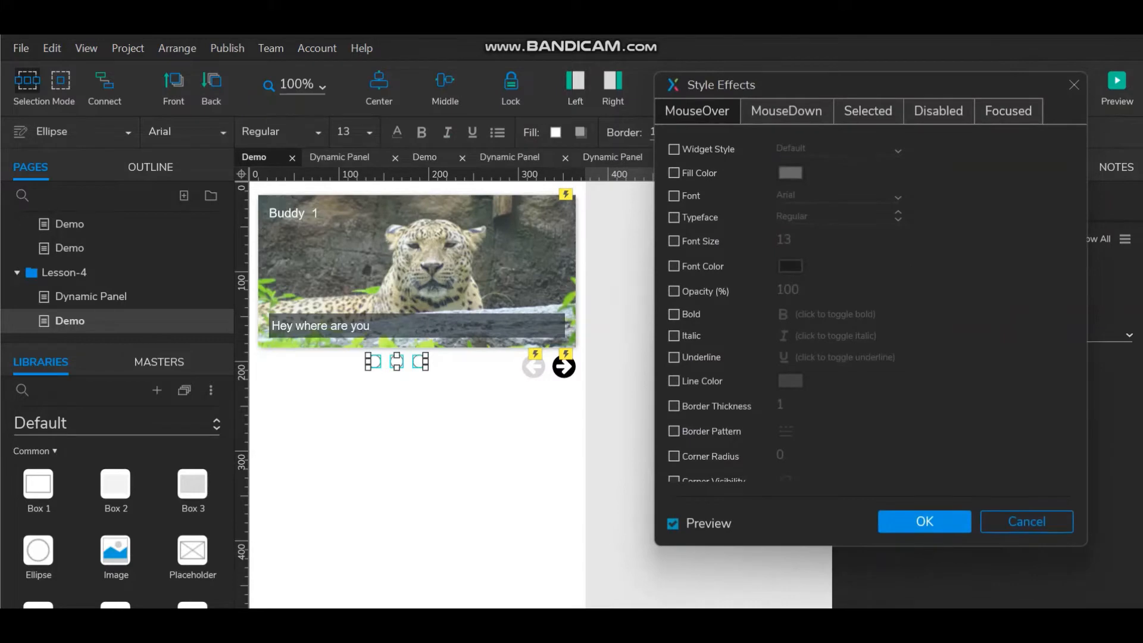
pyautogui.click(868, 111)
pyautogui.click(673, 173)
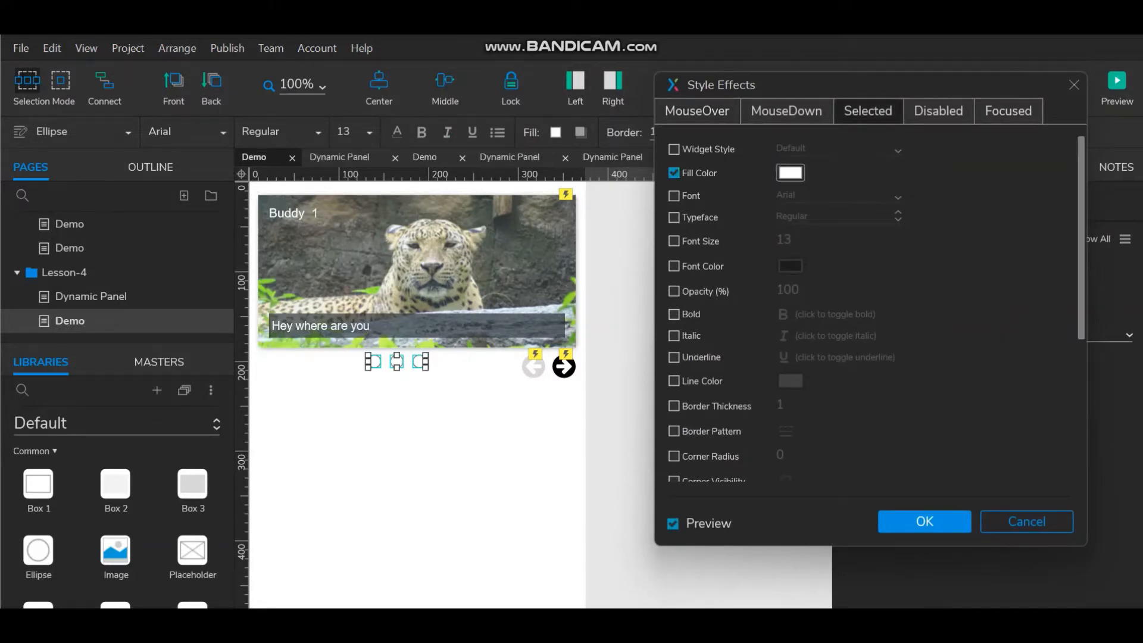
pyautogui.click(790, 173)
pyautogui.click(836, 230)
pyautogui.hotkey('ctrl', 'a')
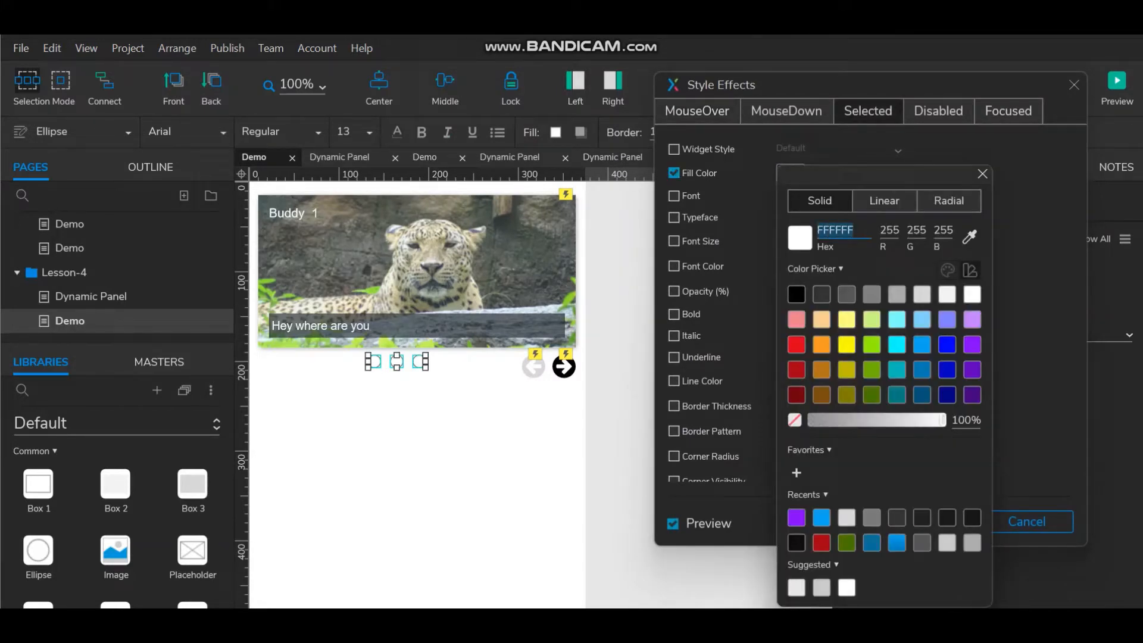
pyautogui.hotkey('ctrl', 'v')
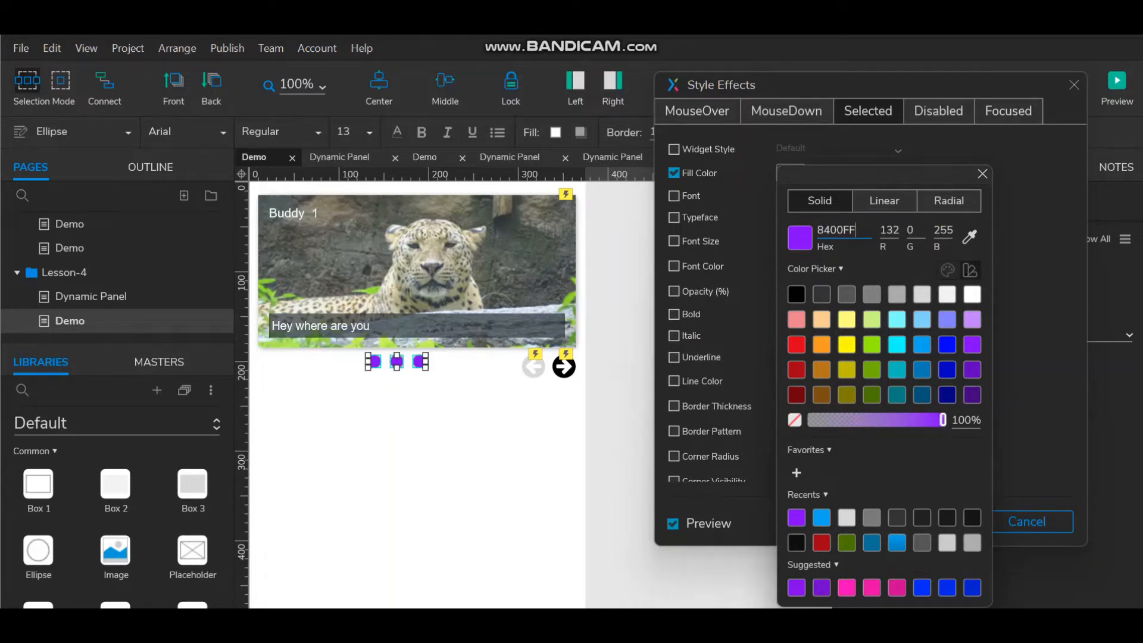
pyautogui.press('Return')
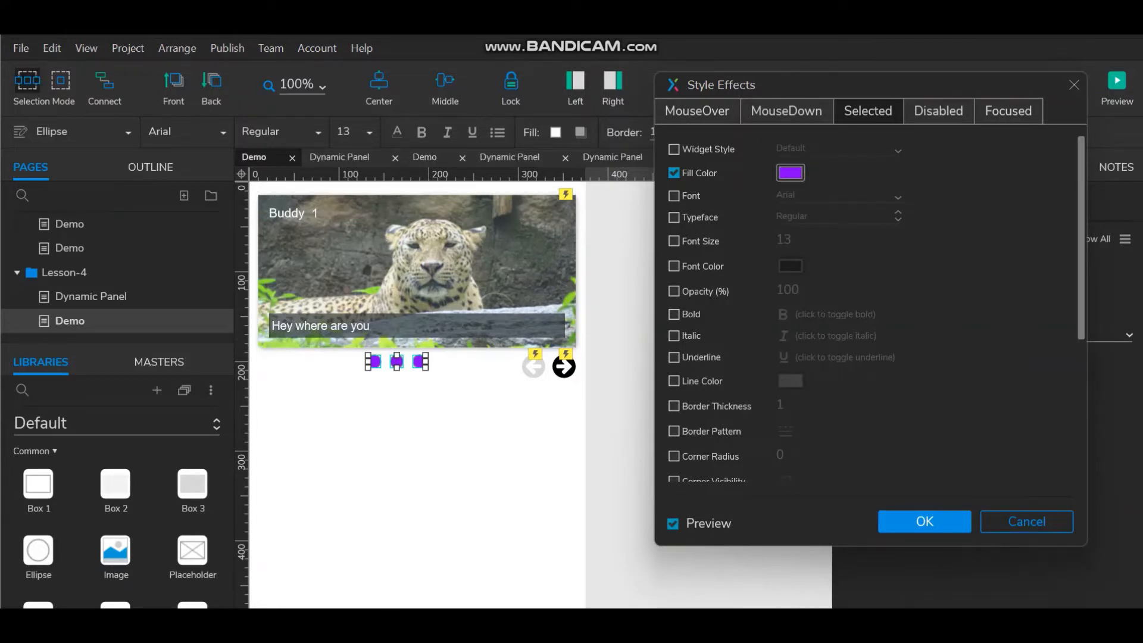
# Add a matching purple line colour to the bullets' Selected style and apply the style effects
pyautogui.click(674, 381)
pyautogui.click(790, 381)
pyautogui.click(837, 230)
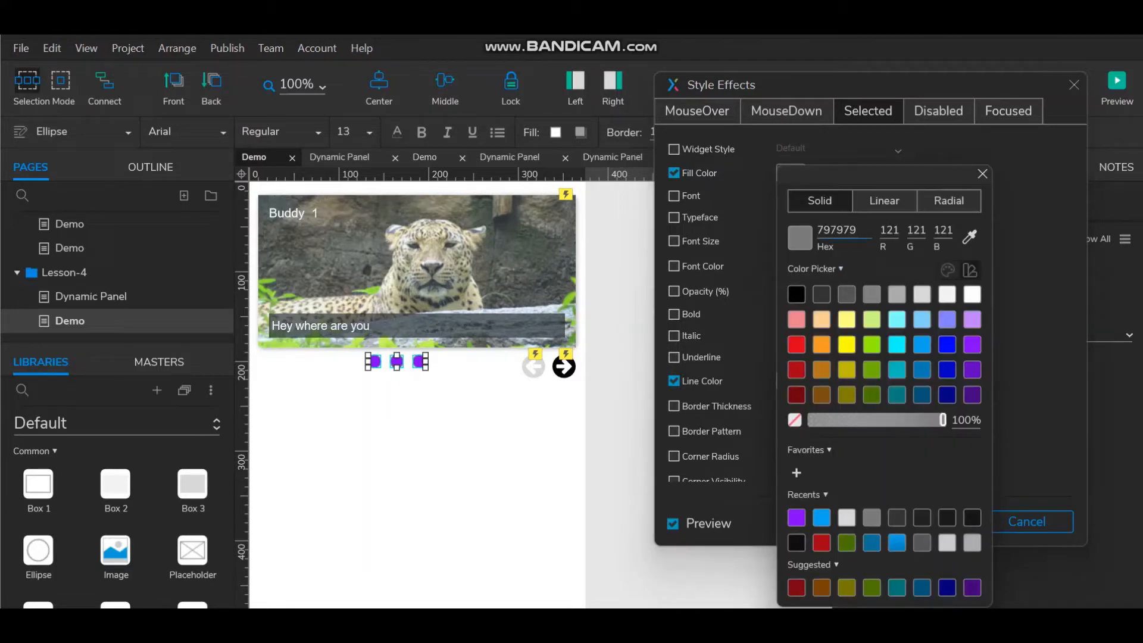
pyautogui.click(972, 344)
pyautogui.click(982, 173)
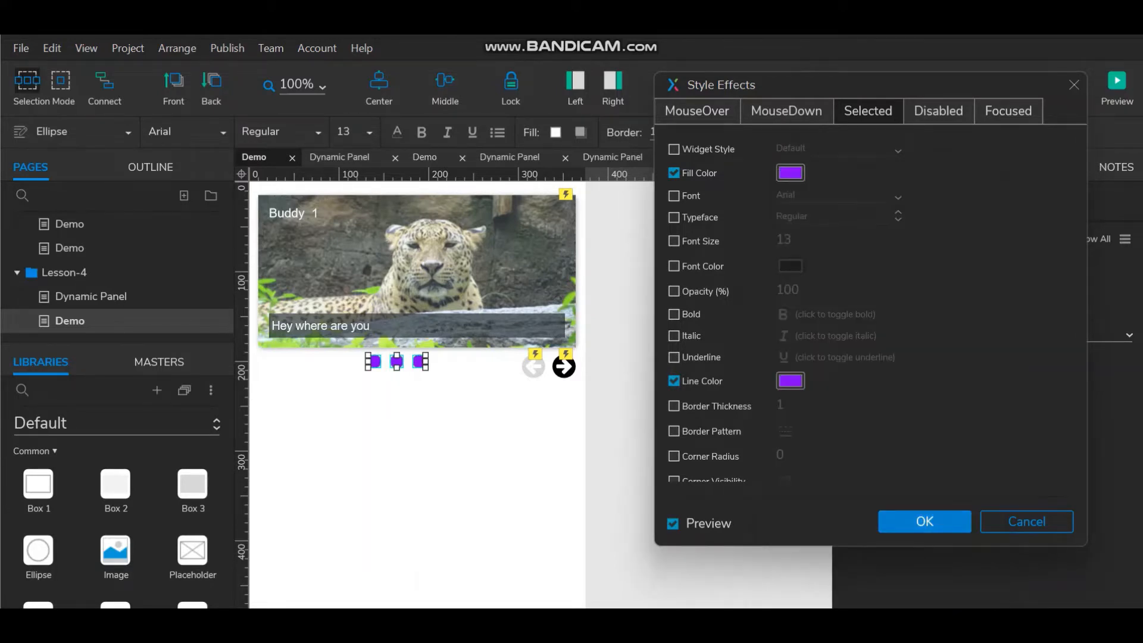
pyautogui.click(923, 521)
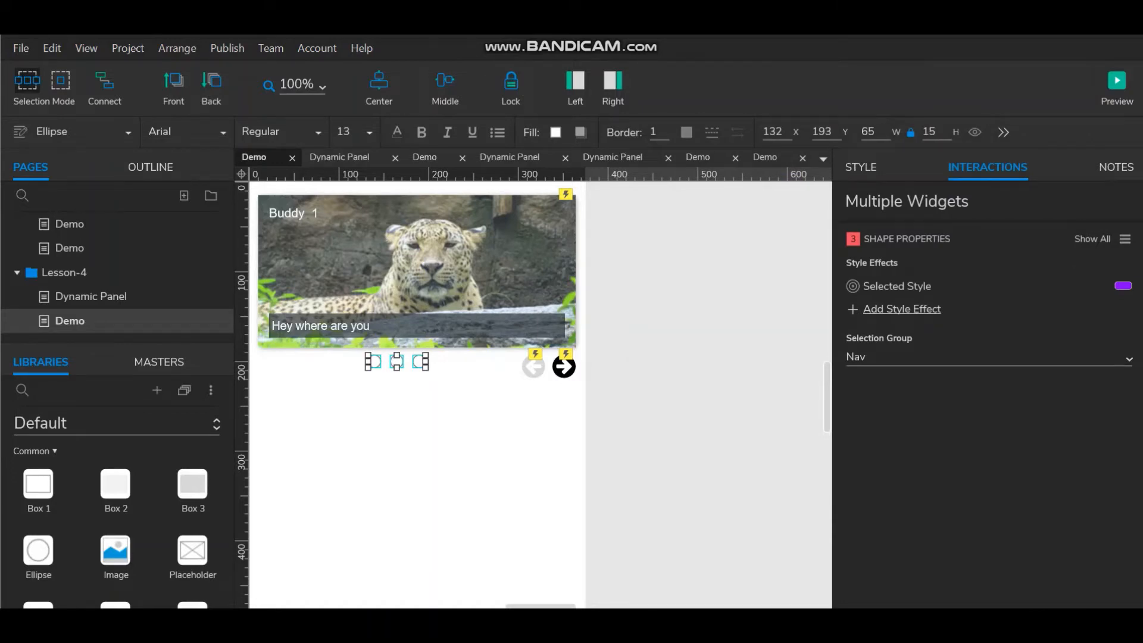
pyautogui.press('Escape')
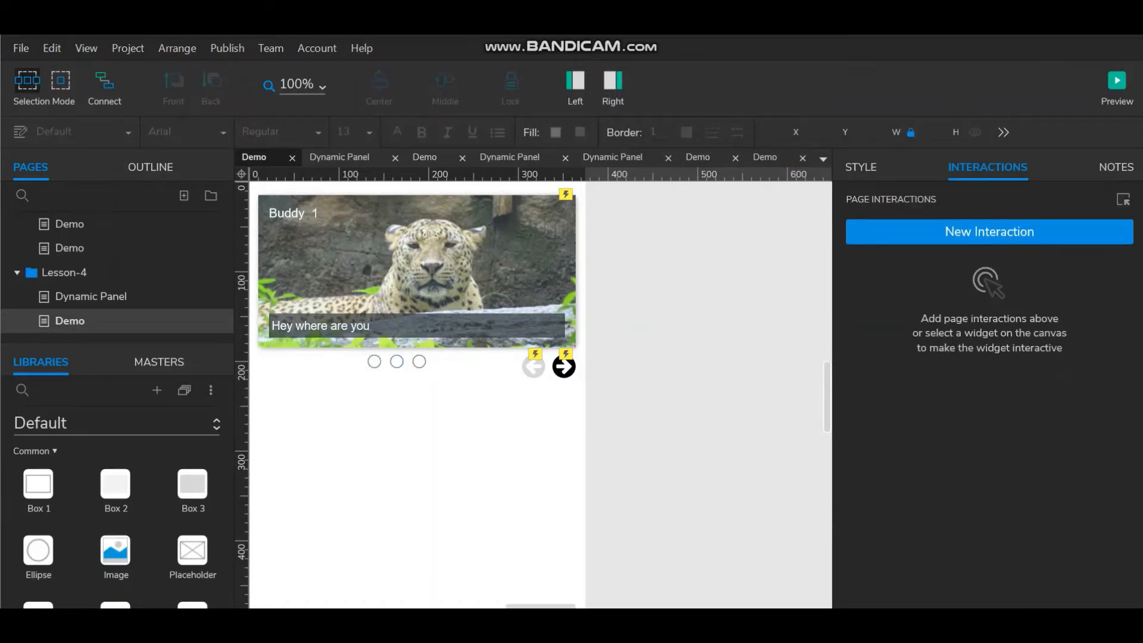
# Convert the three bullet circles into one dynamic panel
pyautogui.moveTo(458, 380); pyautogui.dragTo(361, 350)
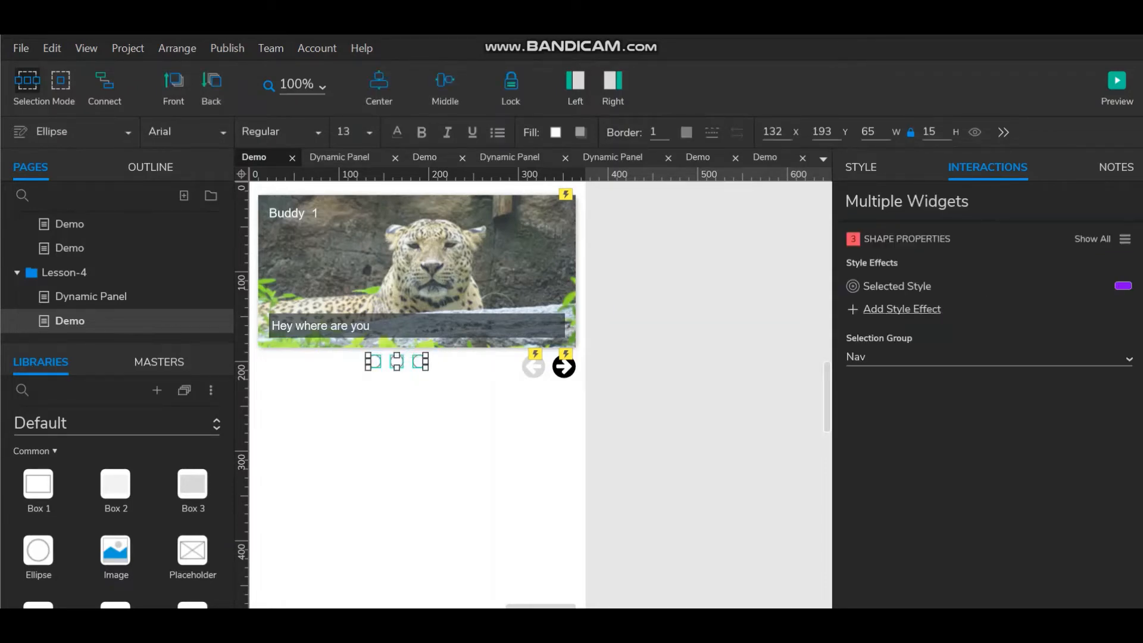
pyautogui.rightClick(374, 361)
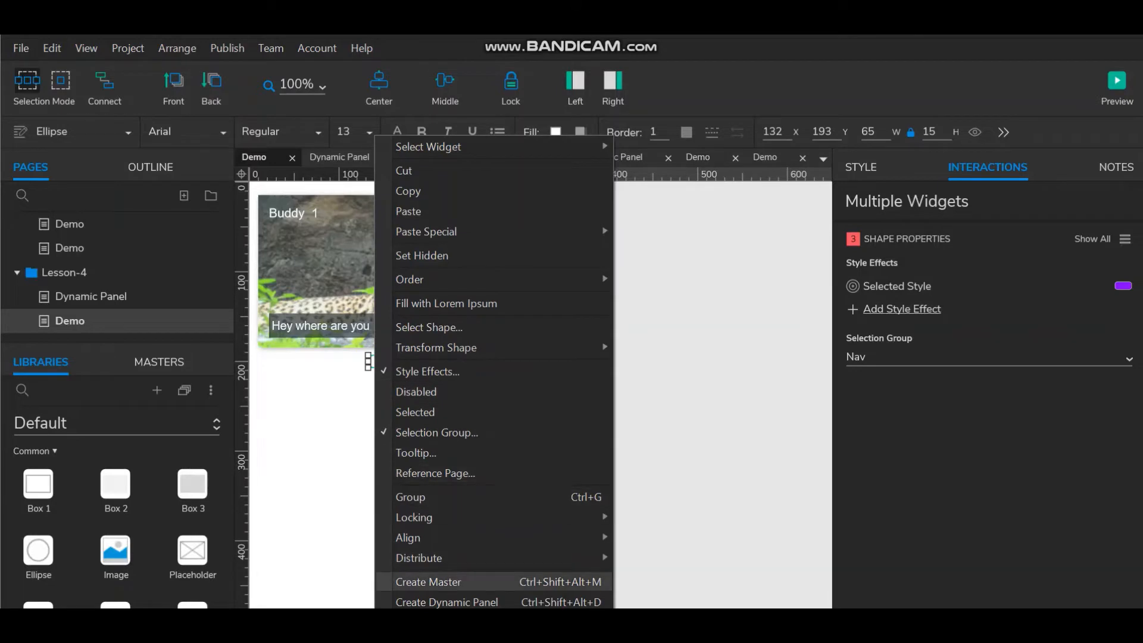
pyautogui.click(447, 602)
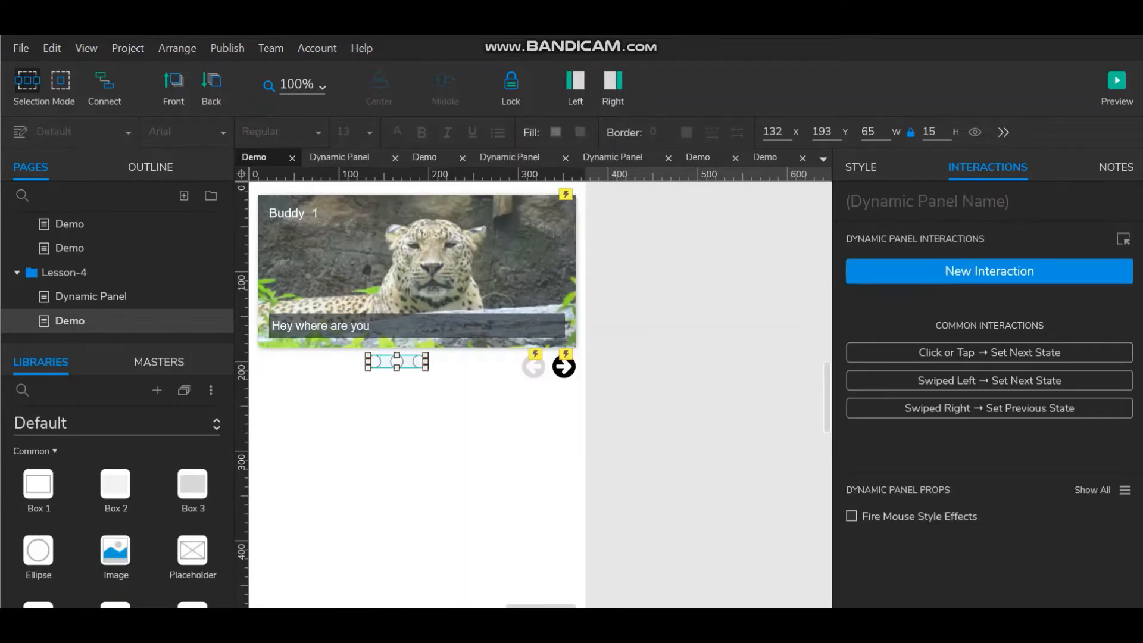
pyautogui.press('Escape')
# Align the bullet panel's horizontal centre with the Slider panel
pyautogui.click(416, 271)
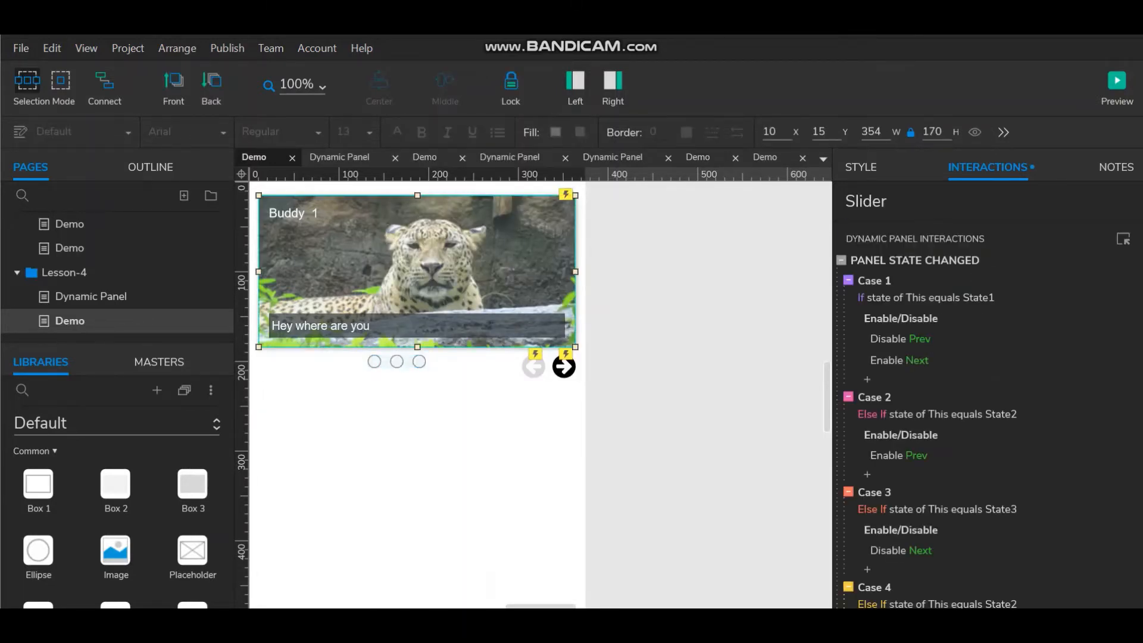
pyautogui.keyDown('shift'); pyautogui.click(397, 362); pyautogui.keyUp('shift')
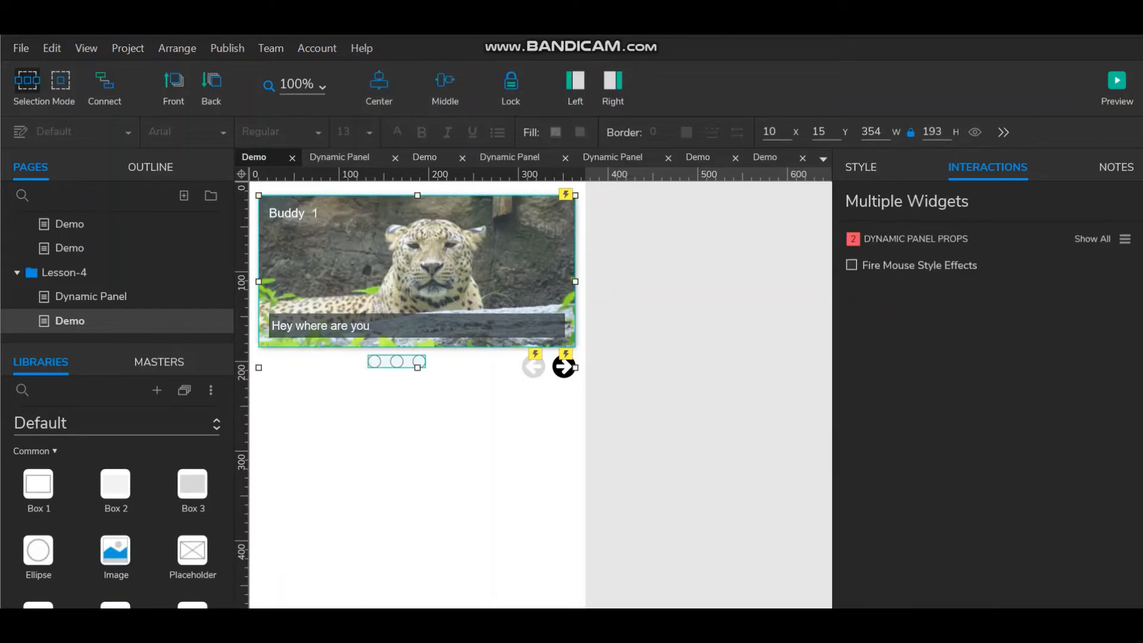
pyautogui.hotkey('ctrl', 'alt', 'c')
pyautogui.press('Escape')
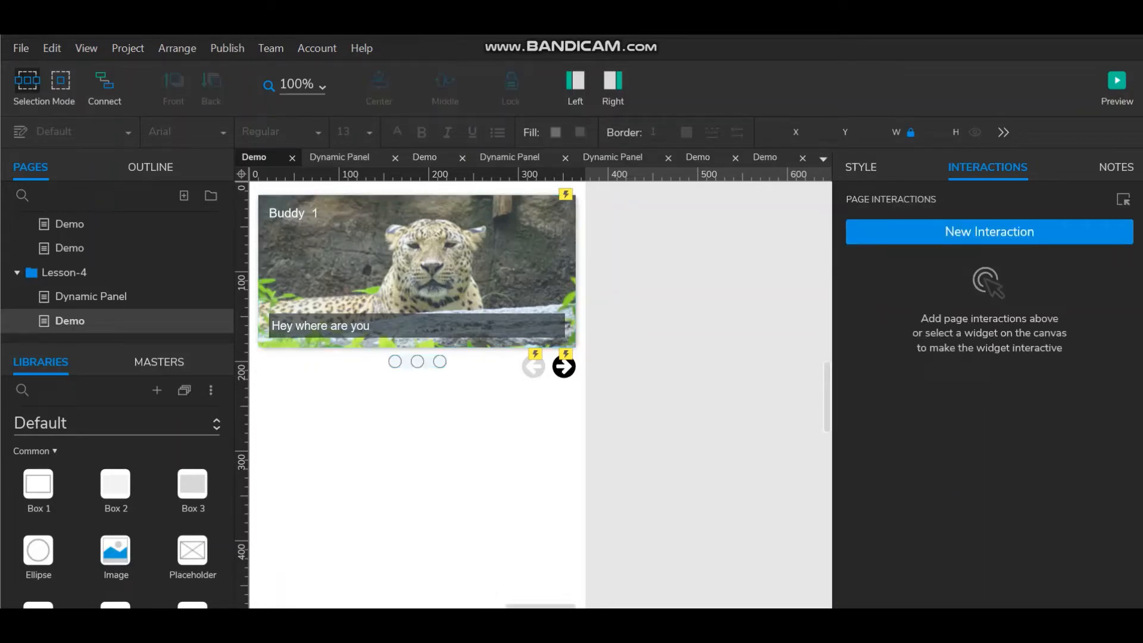
# Open the bullet dynamic panel's State1 and name the first circle Nav1, copying that name
pyautogui.doubleClick(417, 361)
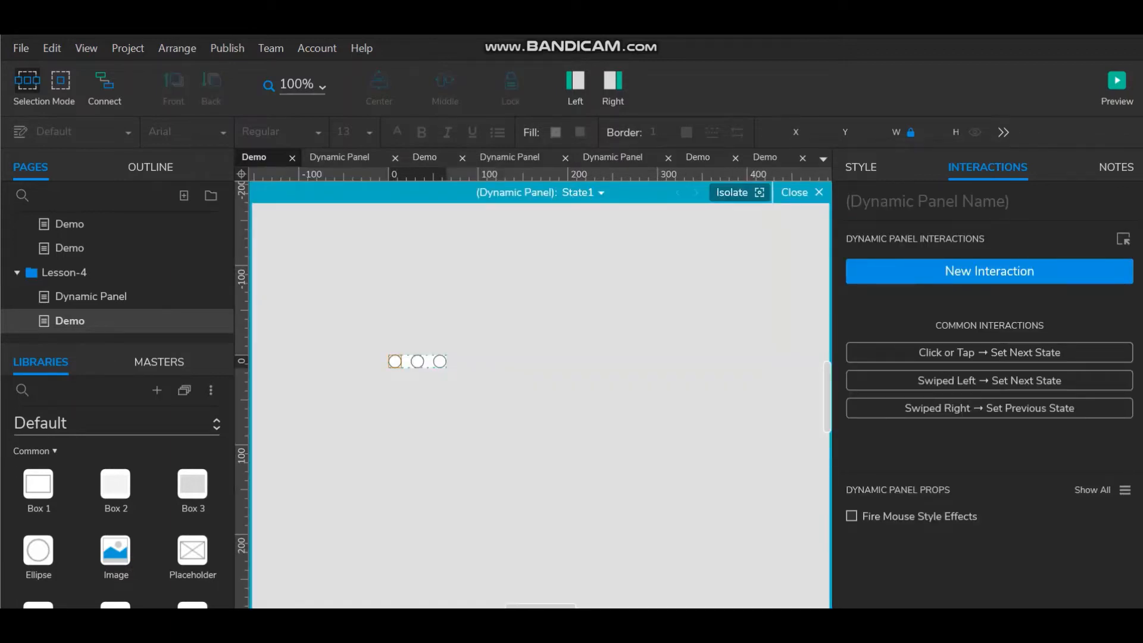
pyautogui.click(395, 361)
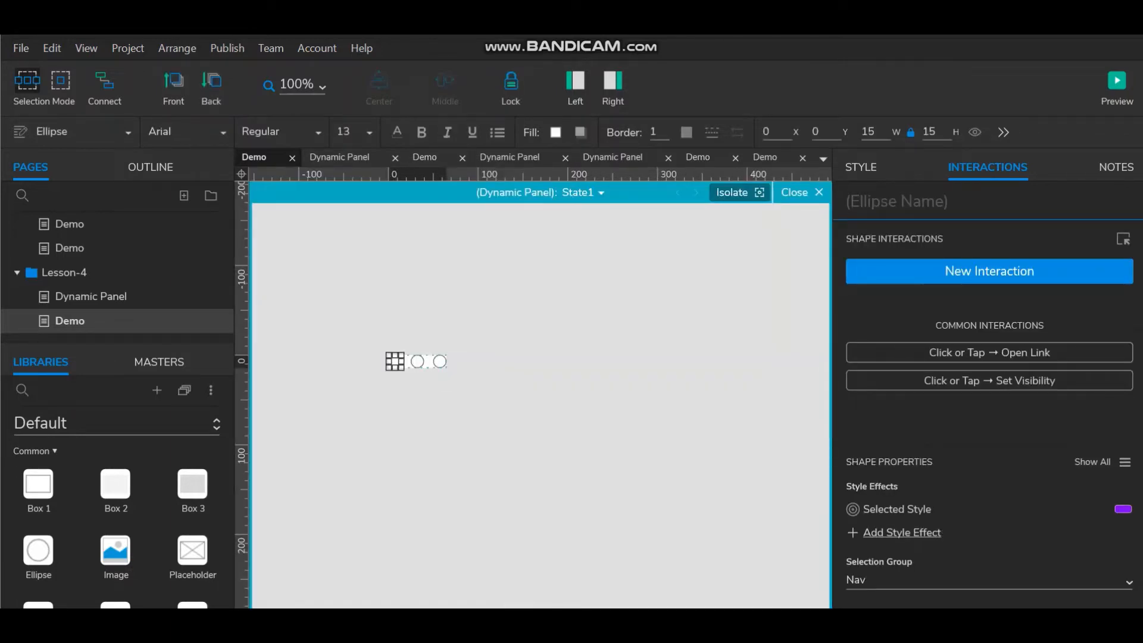
pyautogui.write('Nav')
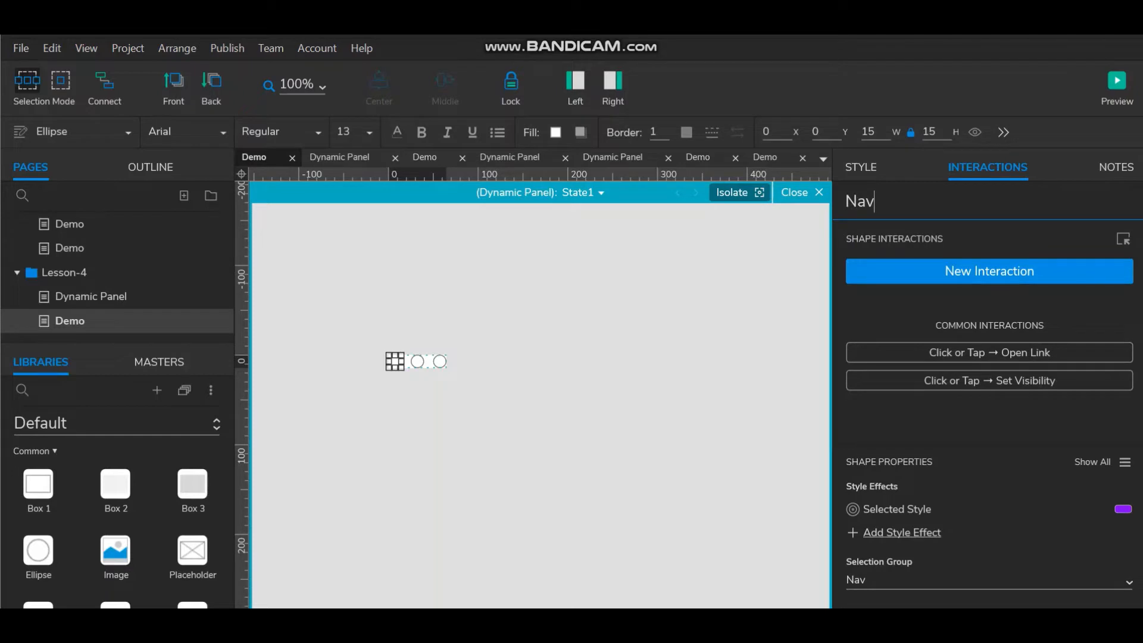
pyautogui.write('1')
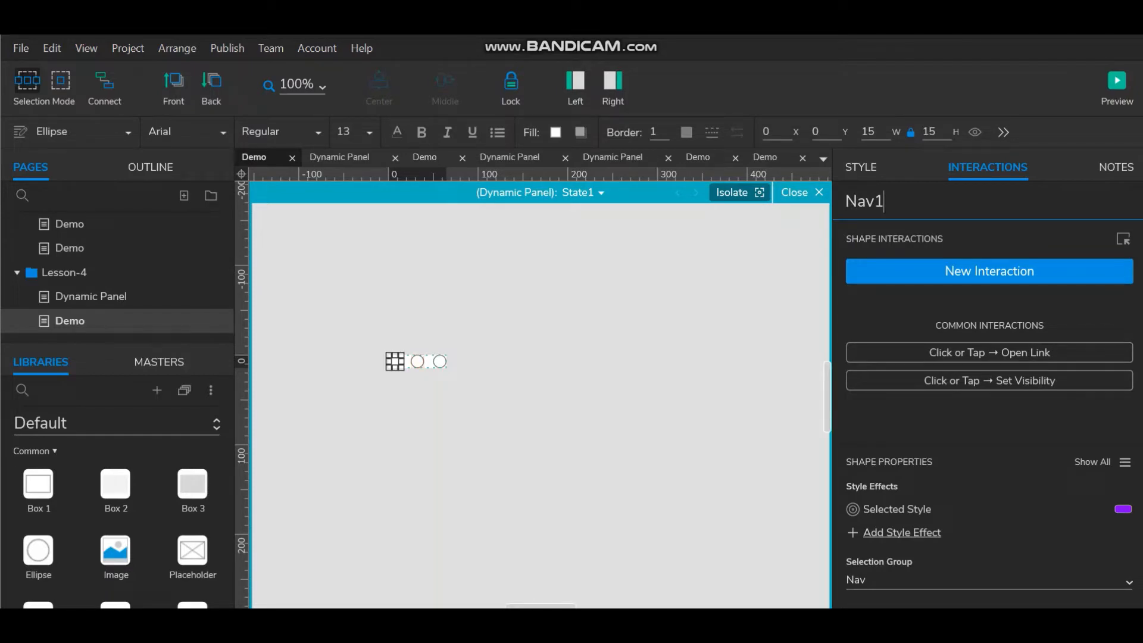
pyautogui.hotkey('ctrl', 'a')
pyautogui.hotkey('ctrl', 'c')
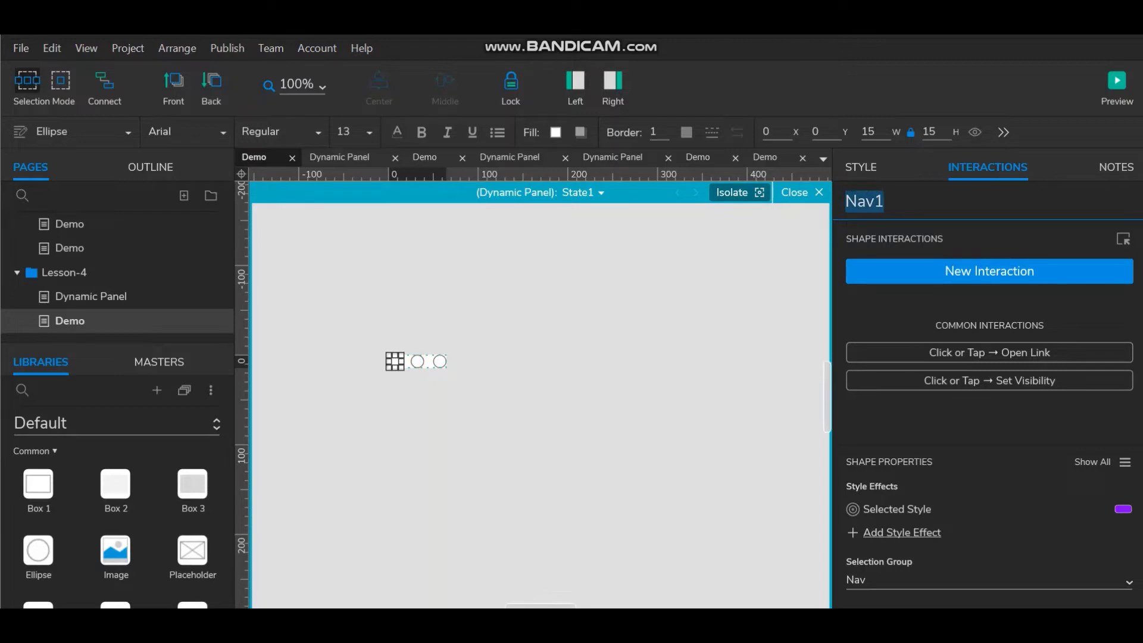
# Name the middle bullet circle Nav2
pyautogui.click(417, 361)
pyautogui.click(847, 202)
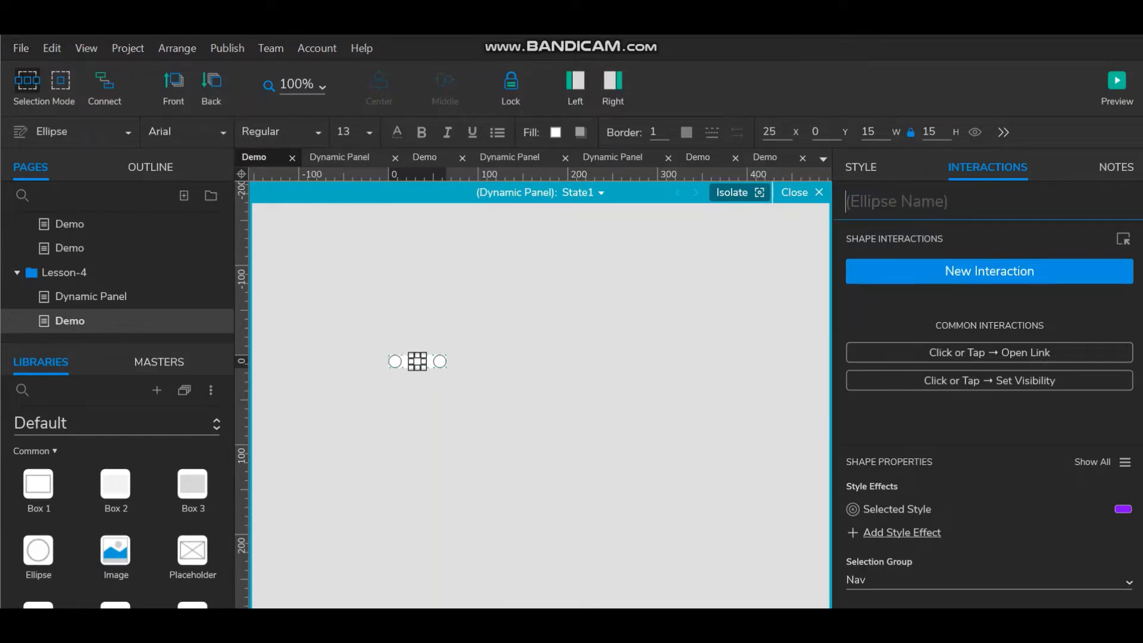
pyautogui.write('Nav1')
pyautogui.press('BackSpace')
pyautogui.write('2')
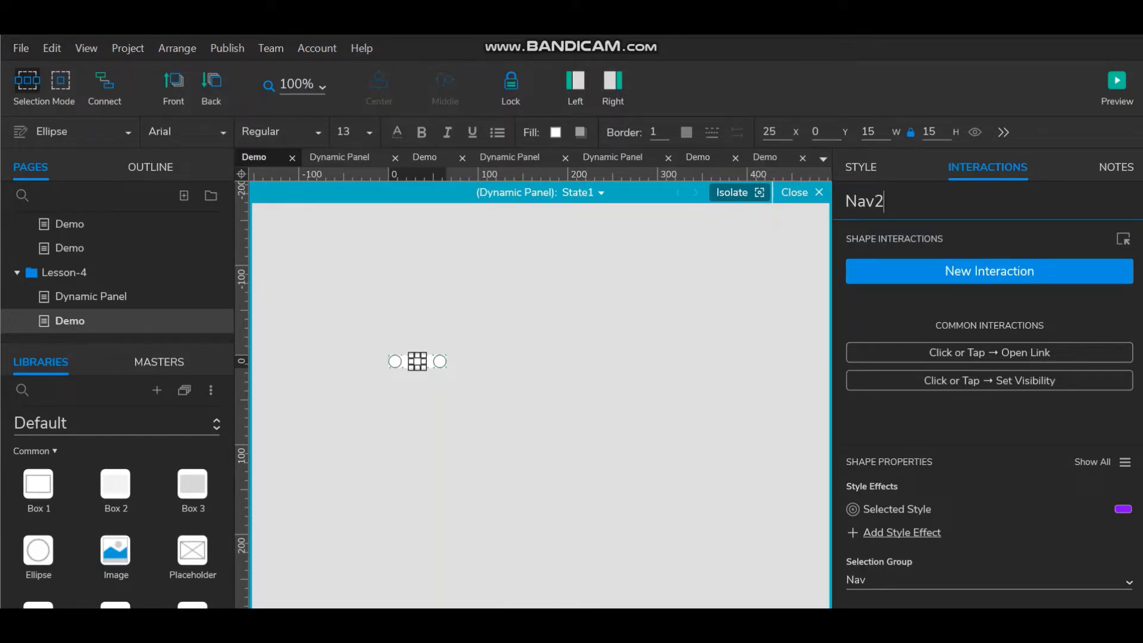
# Name the third bullet circle Nav3 and finish editing the bullet panel
pyautogui.click(439, 361)
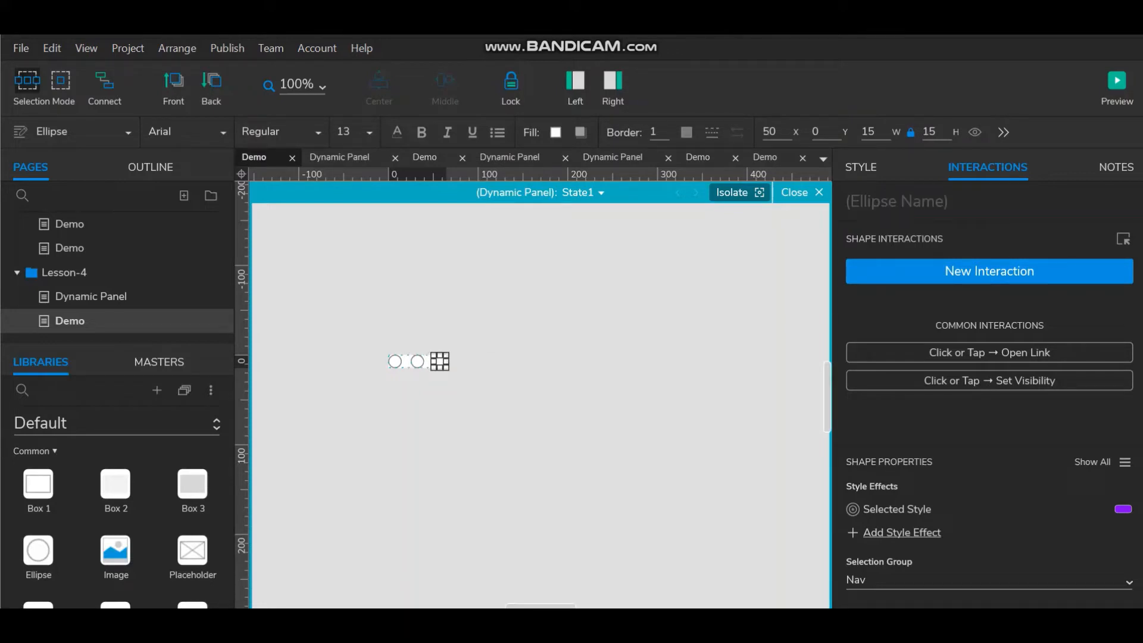
pyautogui.click(847, 202)
pyautogui.hotkey('ctrl', 'v')
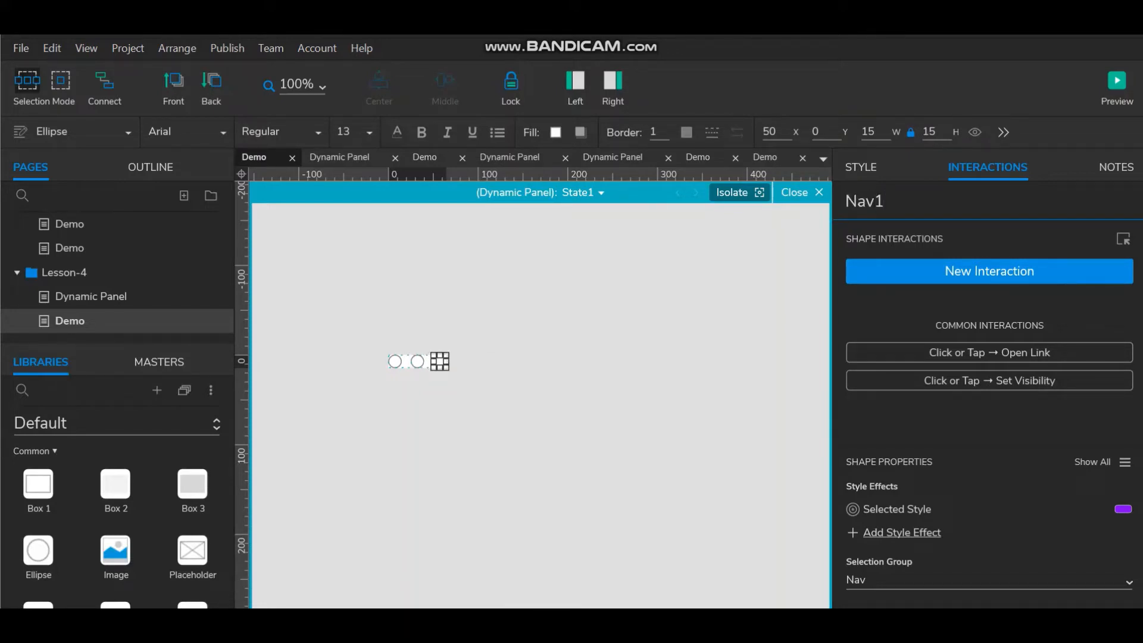
pyautogui.press('BackSpace')
pyautogui.write('3')
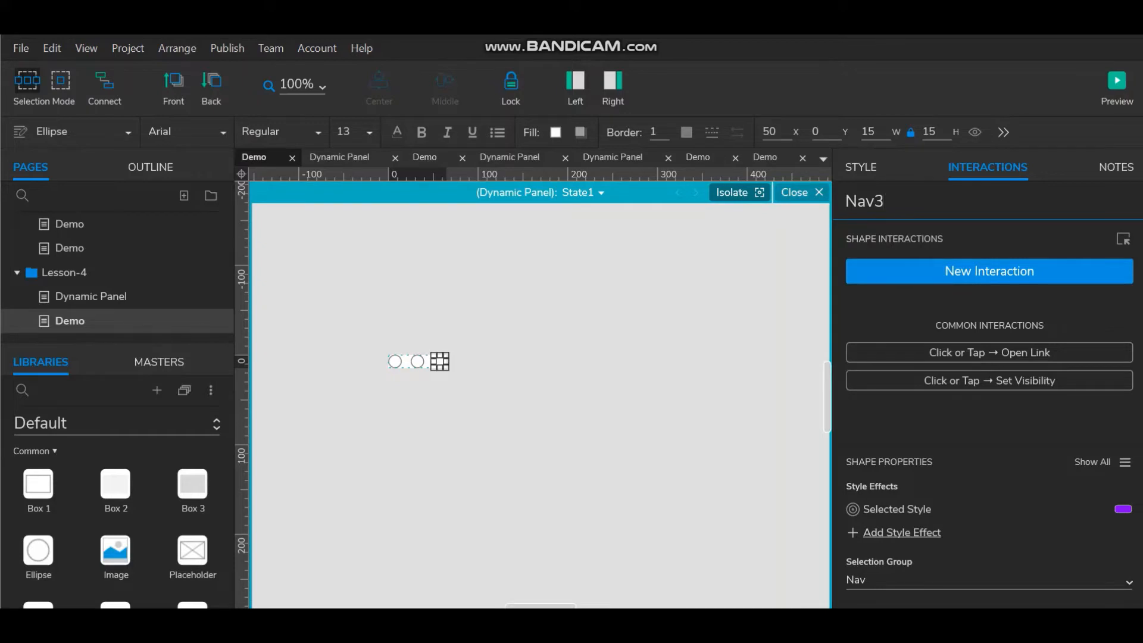
pyautogui.press('Escape')
pyautogui.press('Escape')
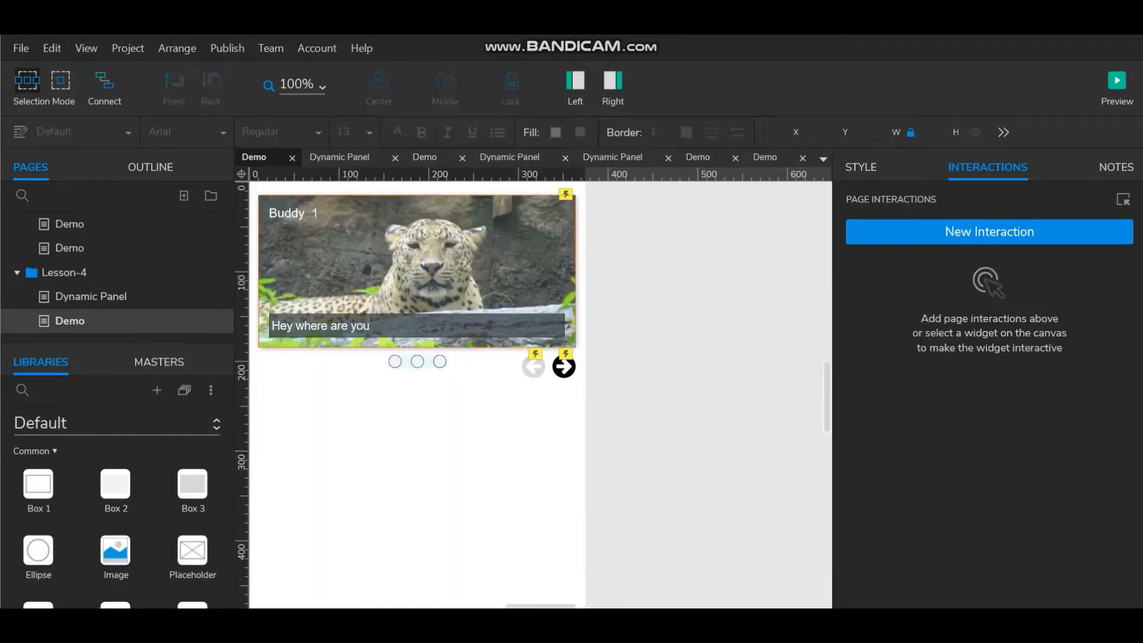
# In the Slider's Panel State Changed event, add a Set Selected/Checked action to Case 1 that sets Nav1 to true
pyautogui.click(417, 271)
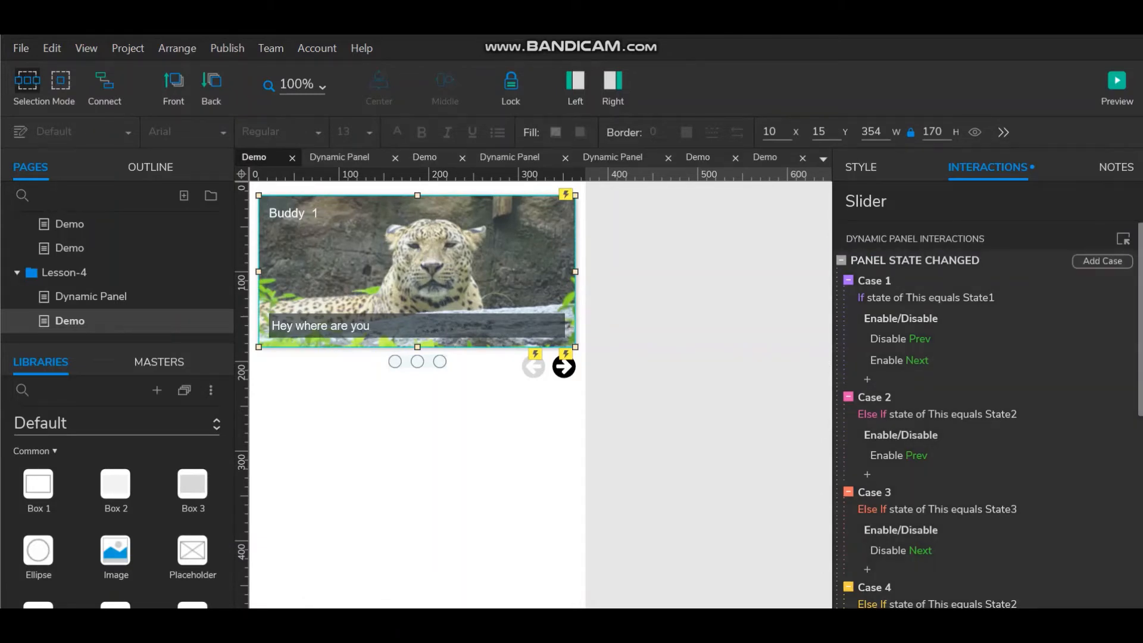
pyautogui.doubleClick(914, 261)
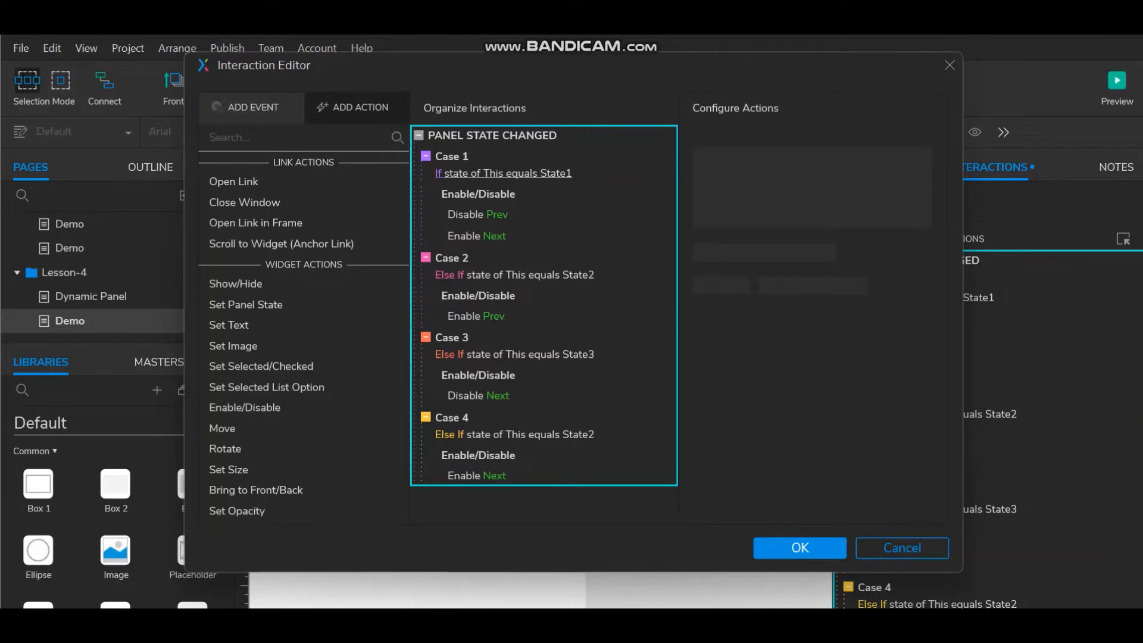
pyautogui.click(503, 173)
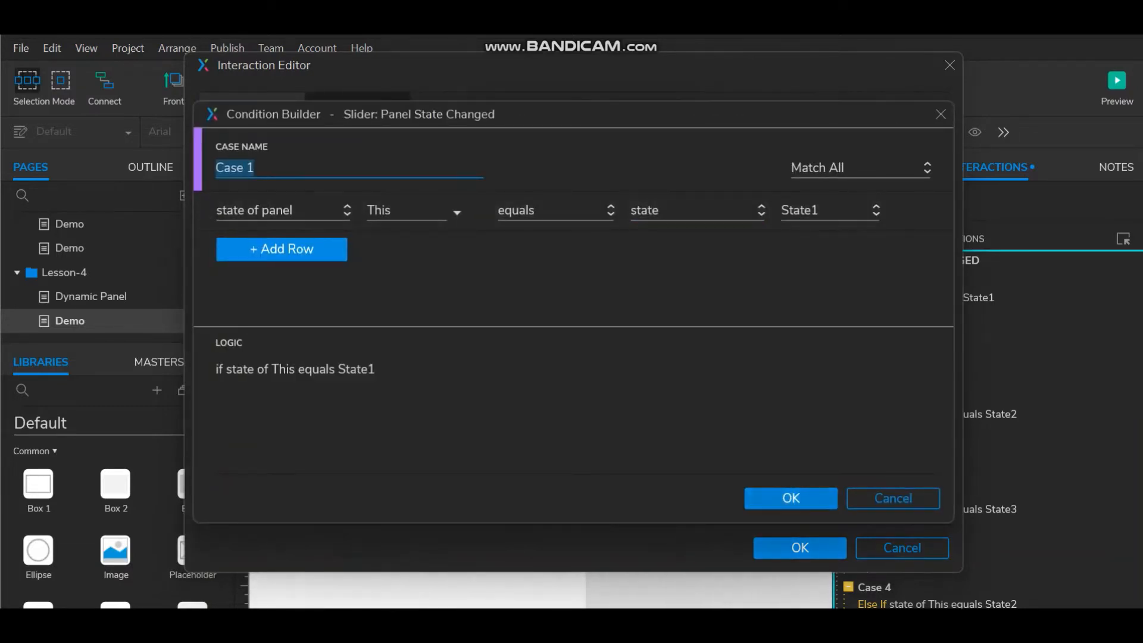
pyautogui.click(790, 498)
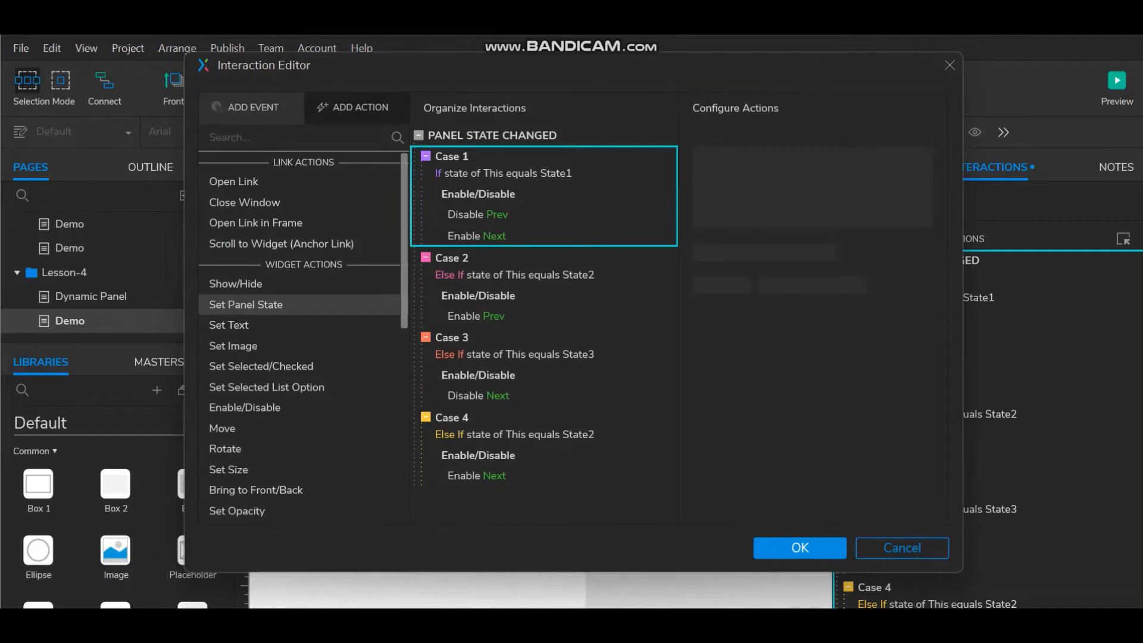
pyautogui.moveTo(514, 60); pyautogui.dragTo(740, 72)
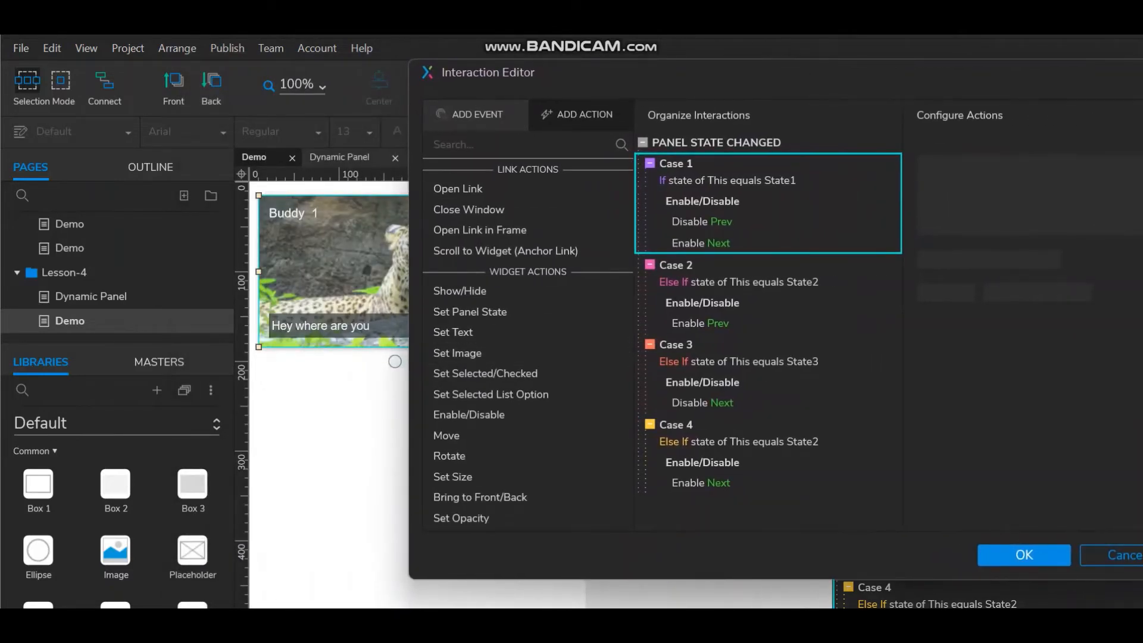
pyautogui.moveTo(881, 73); pyautogui.dragTo(649, 67)
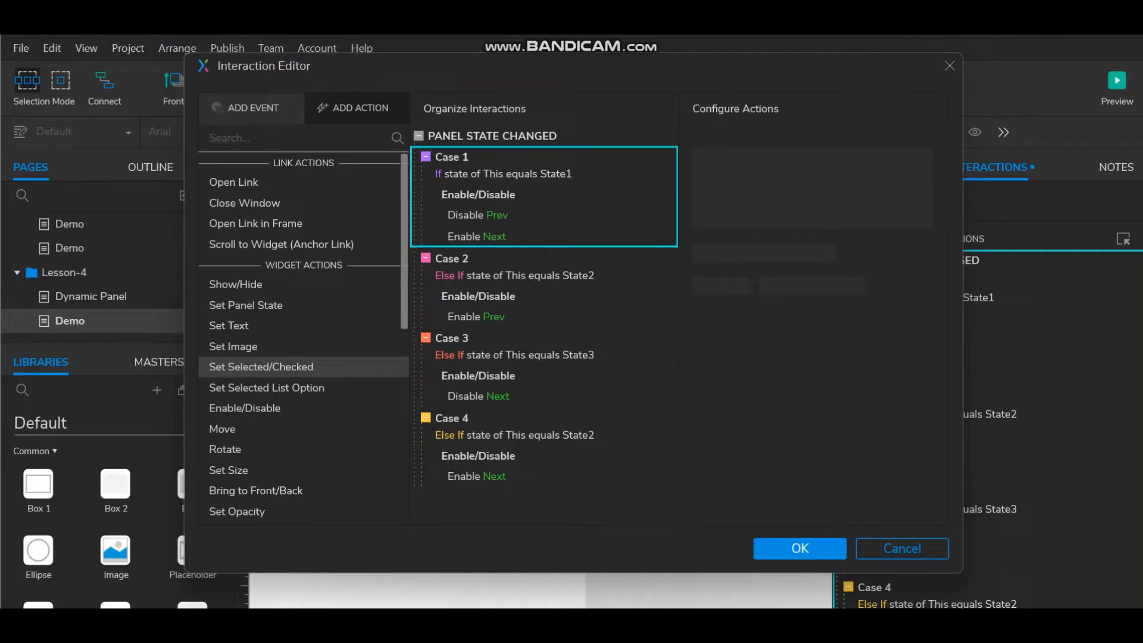
pyautogui.click(261, 367)
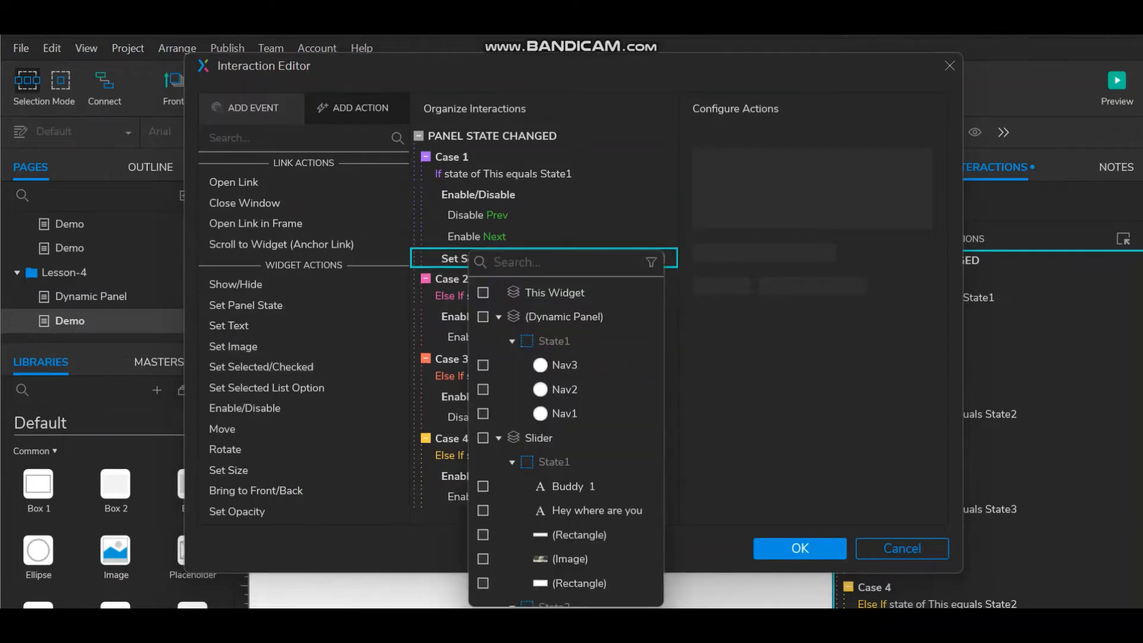
pyautogui.click(565, 414)
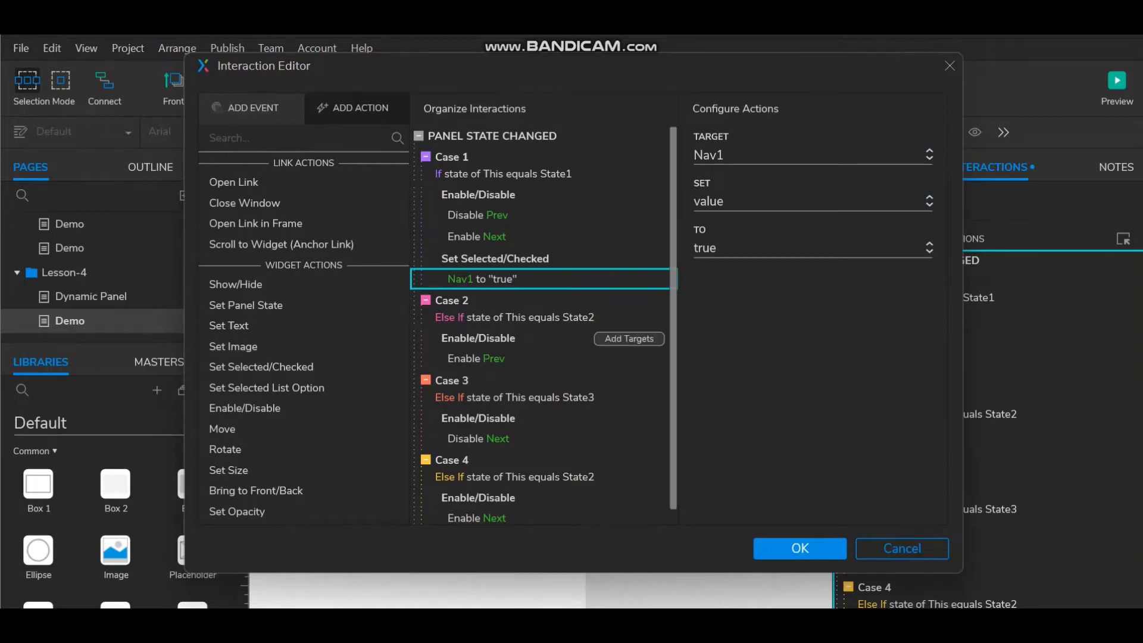
# Add Set Selected/Checked actions setting Nav2 to true in Case 2 and Nav3 to true in Case 3, and apply the interactions
pyautogui.click(478, 338)
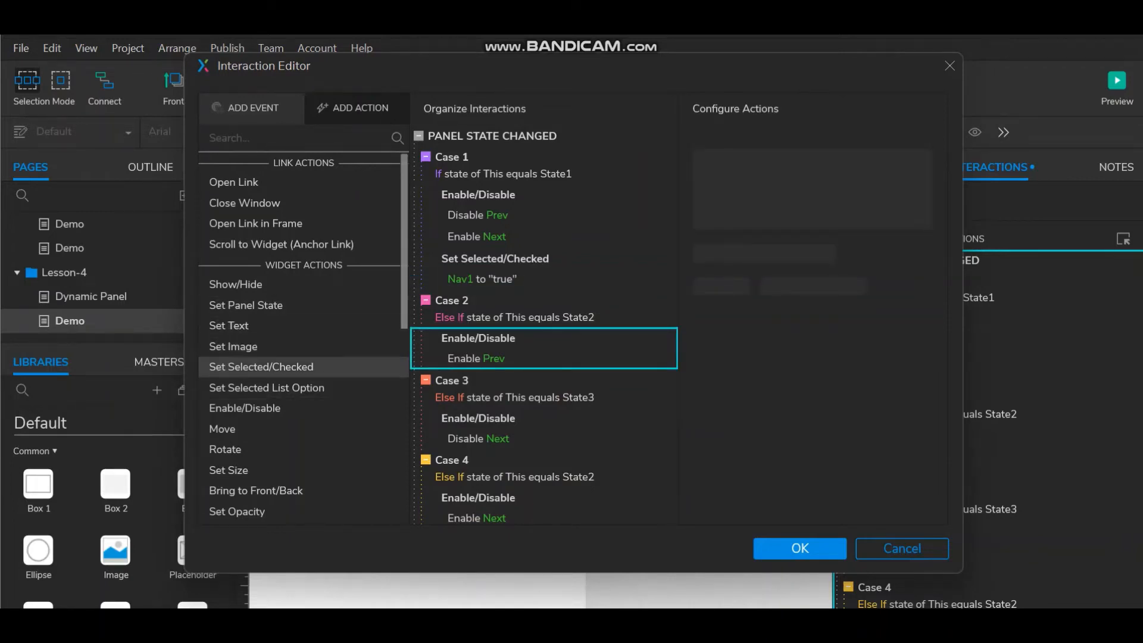
pyautogui.click(261, 367)
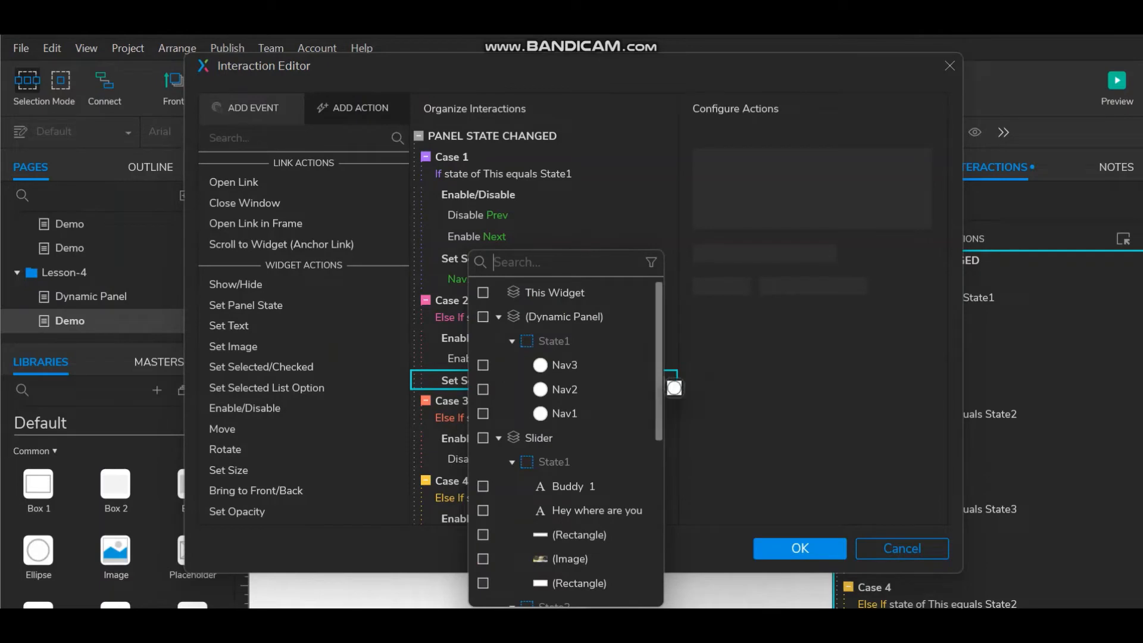
pyautogui.click(483, 390)
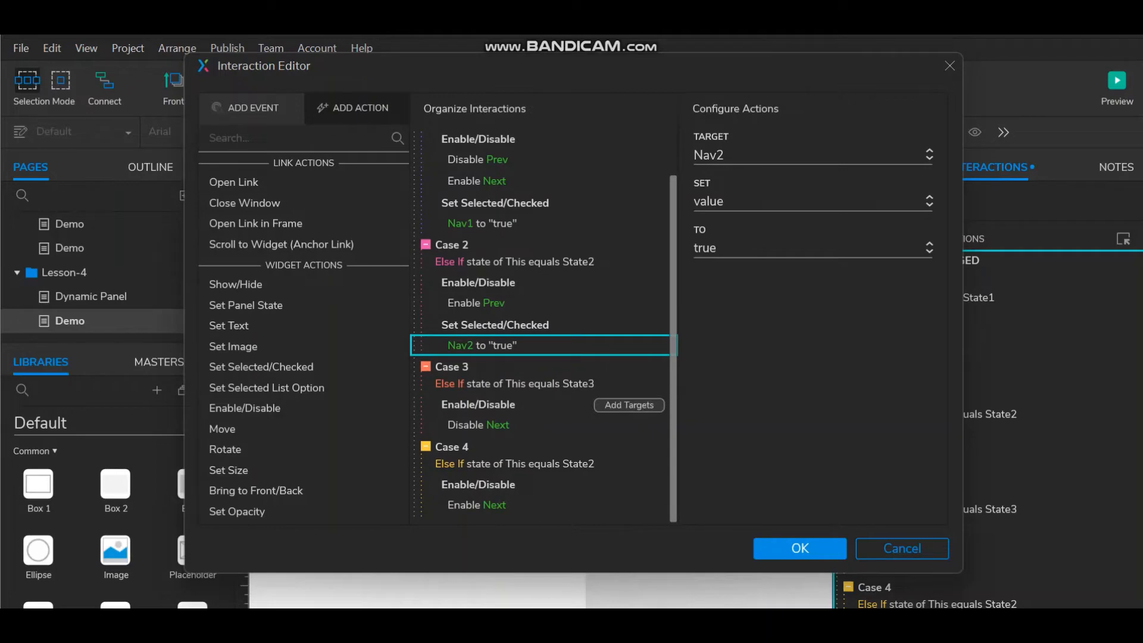
pyautogui.click(477, 404)
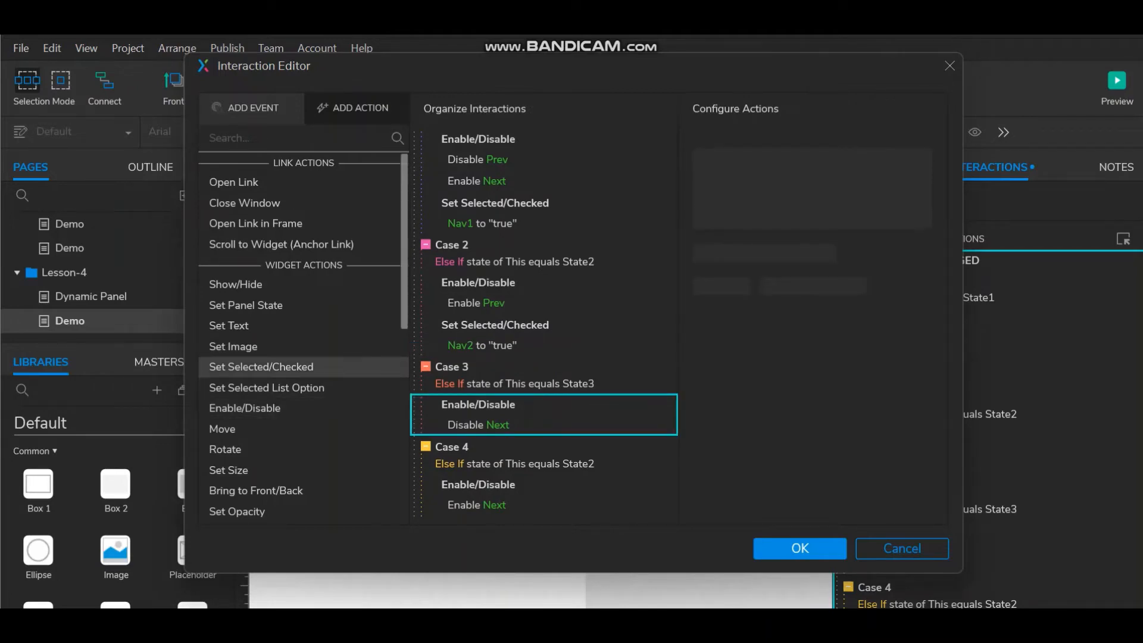
pyautogui.click(261, 367)
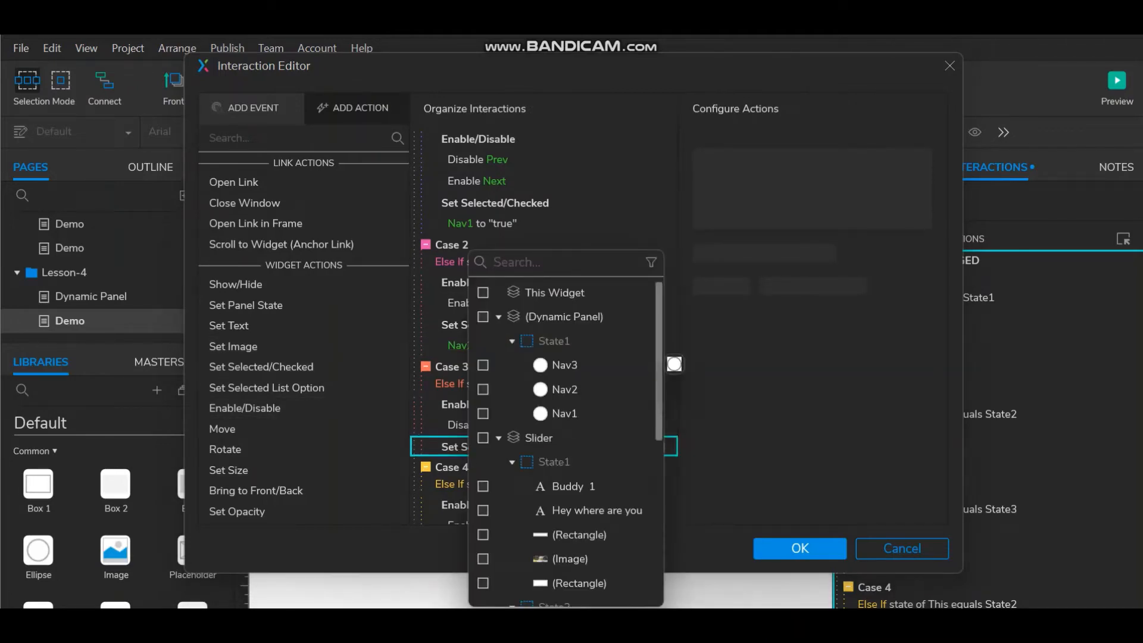
pyautogui.click(483, 365)
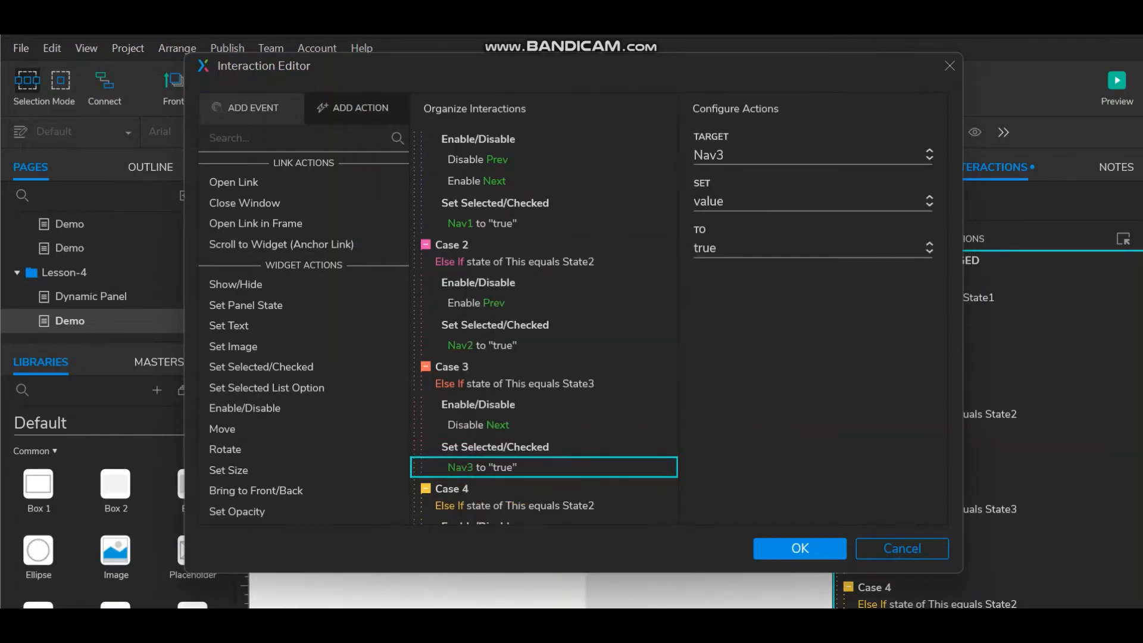
pyautogui.click(799, 548)
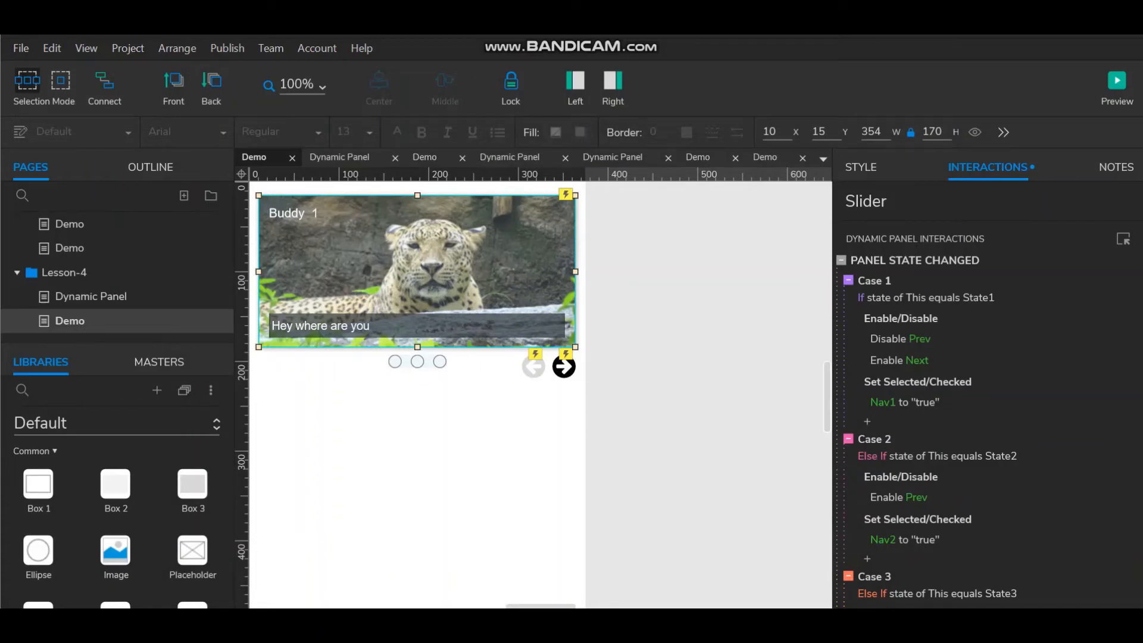
pyautogui.click(417, 361)
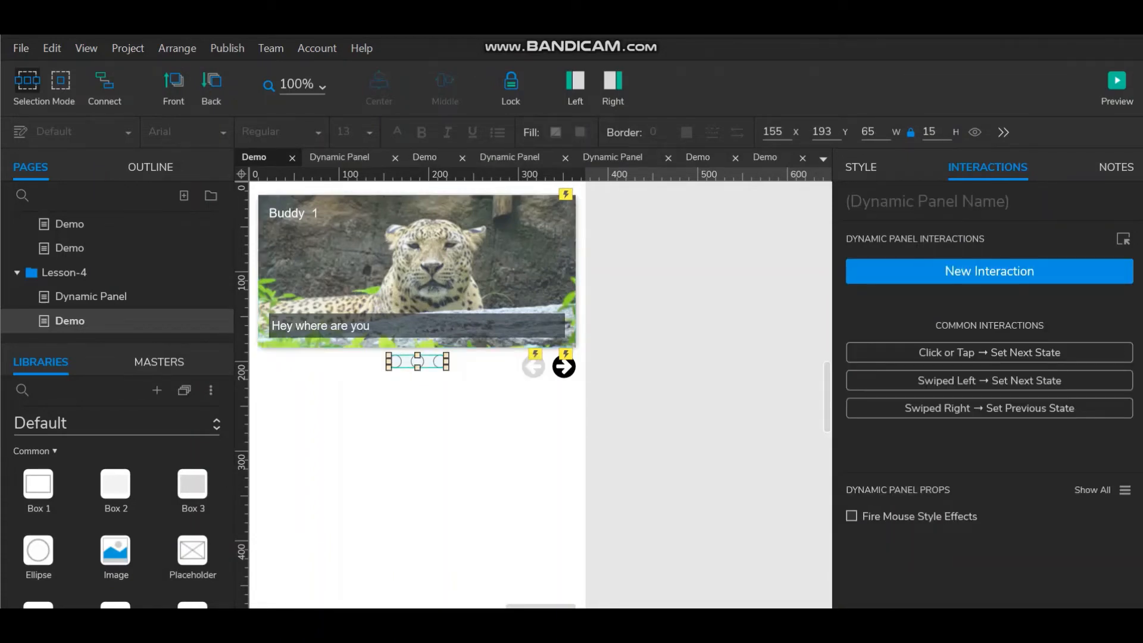
pyautogui.doubleClick(416, 362)
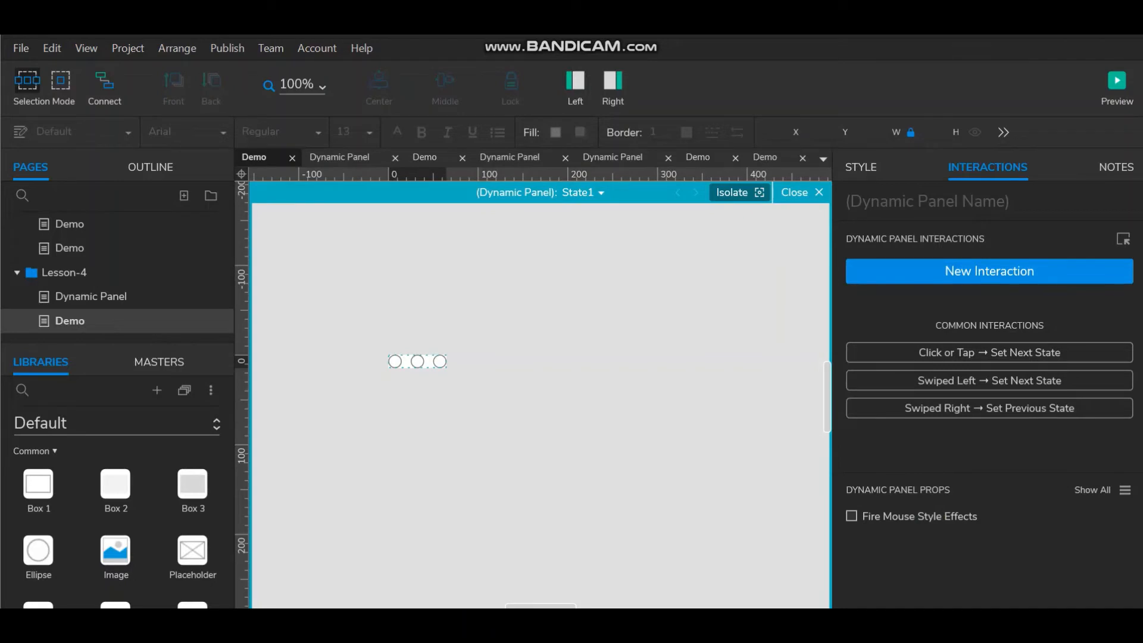
pyautogui.click(800, 191)
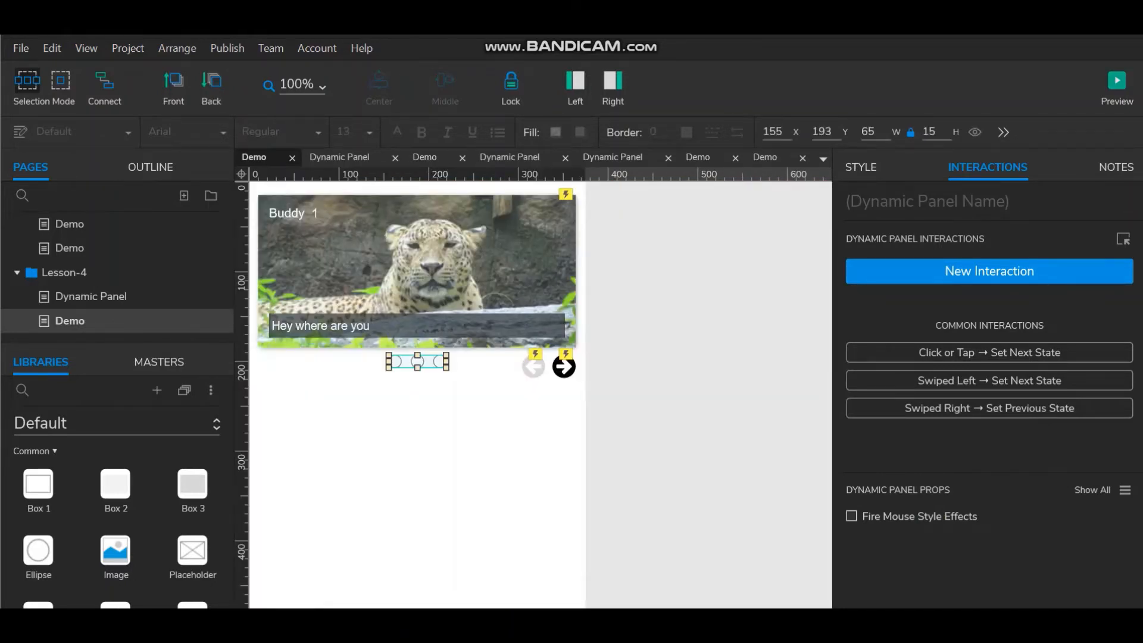
# Preview the Demo page in the browser, reload it to check the bullets' initial selection, and return to Axure RP
pyautogui.click(1117, 86)
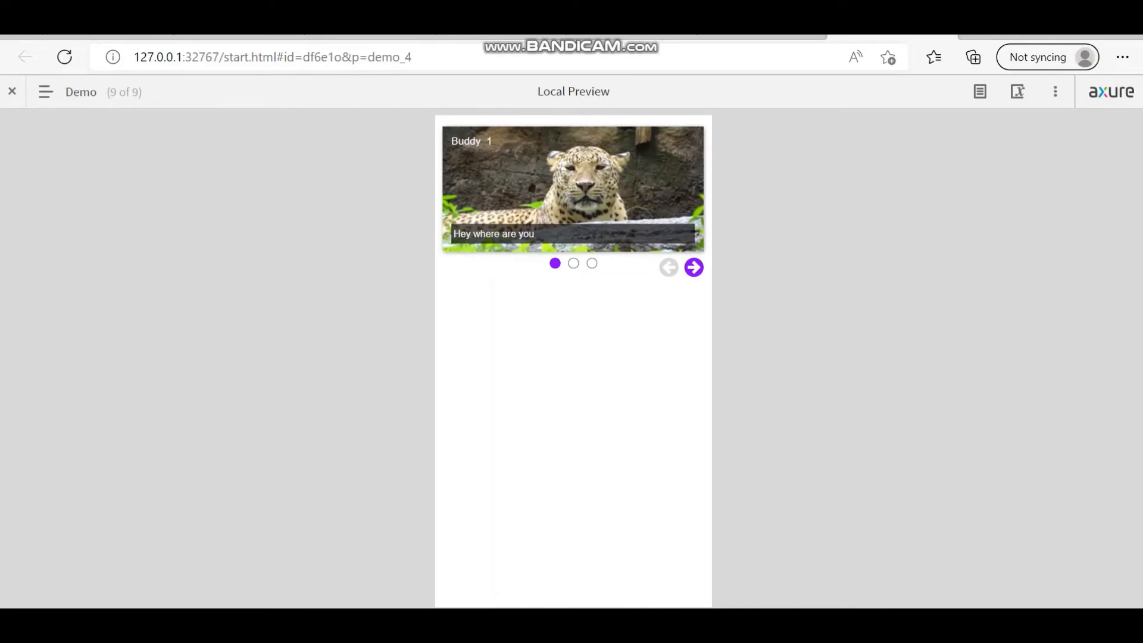
pyautogui.click(65, 57)
pyautogui.hotkey('alt', 'Tab')
pyautogui.press('Escape')
# Open the bullet panel beneath the carousel for editing and make Nav1 selected by default
pyautogui.doubleClick(395, 361)
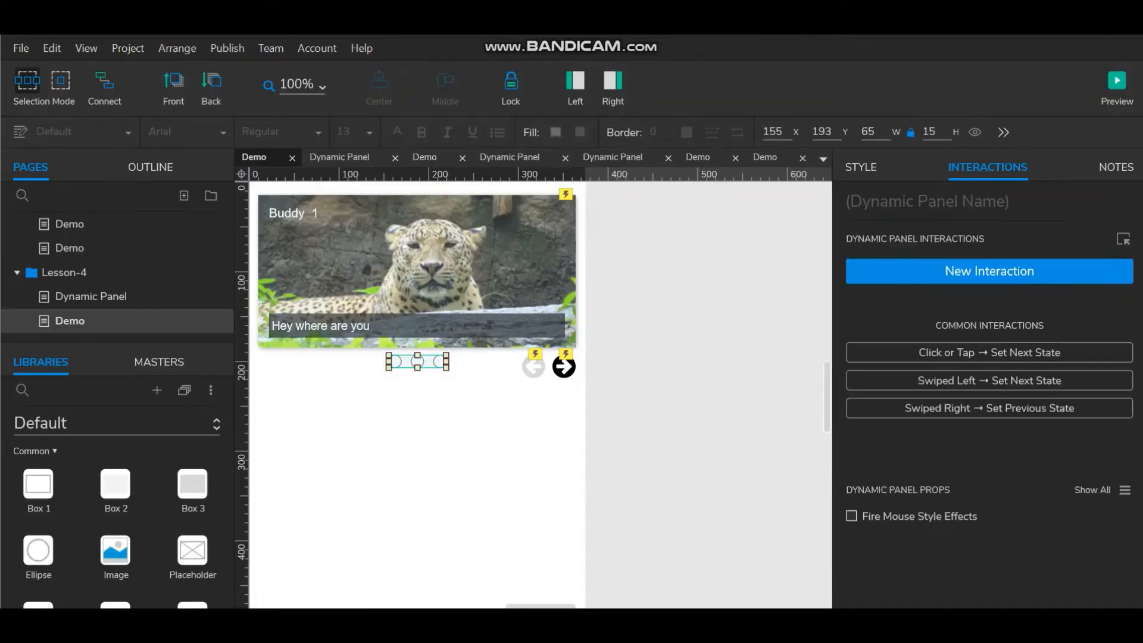
pyautogui.click(395, 362)
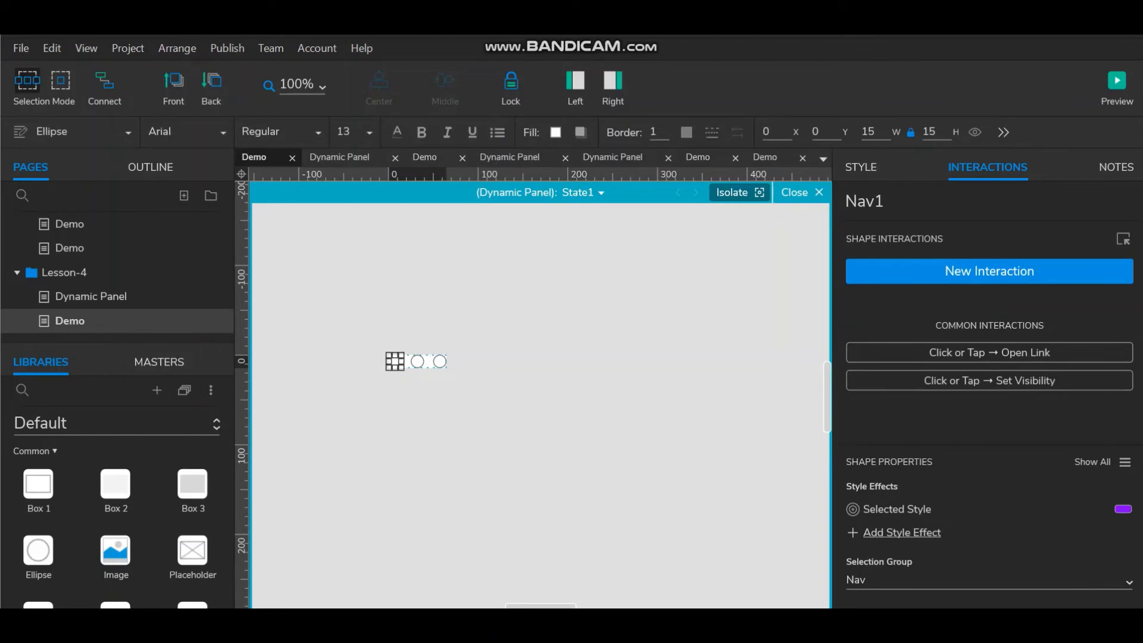
pyautogui.rightClick(396, 362)
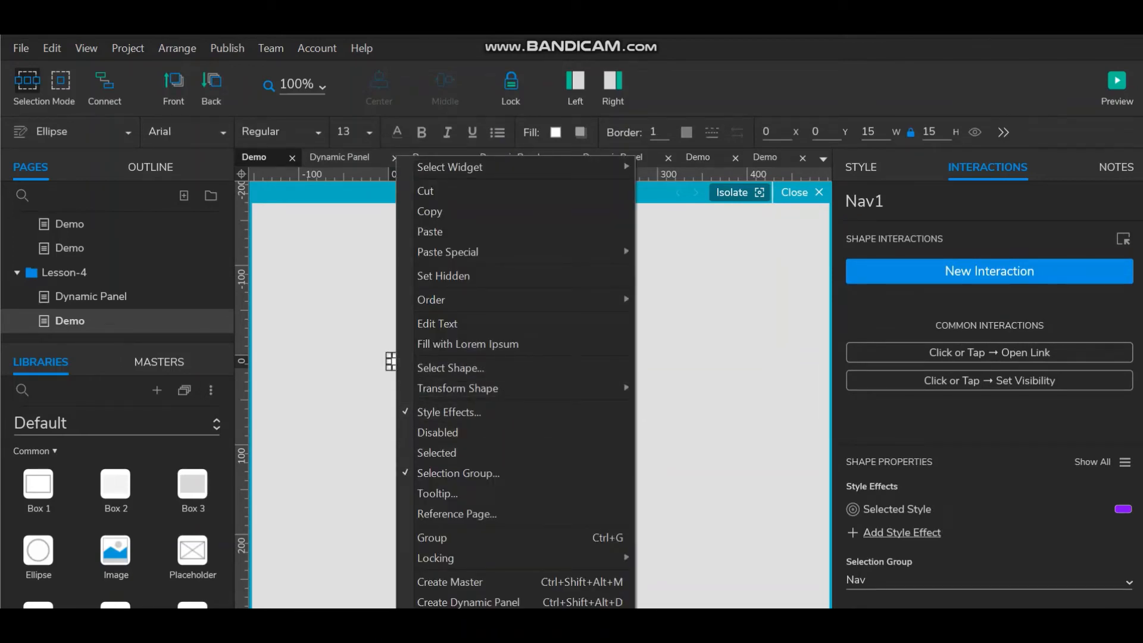
pyautogui.press('Escape')
pyautogui.scroll(-1, 989, 415)
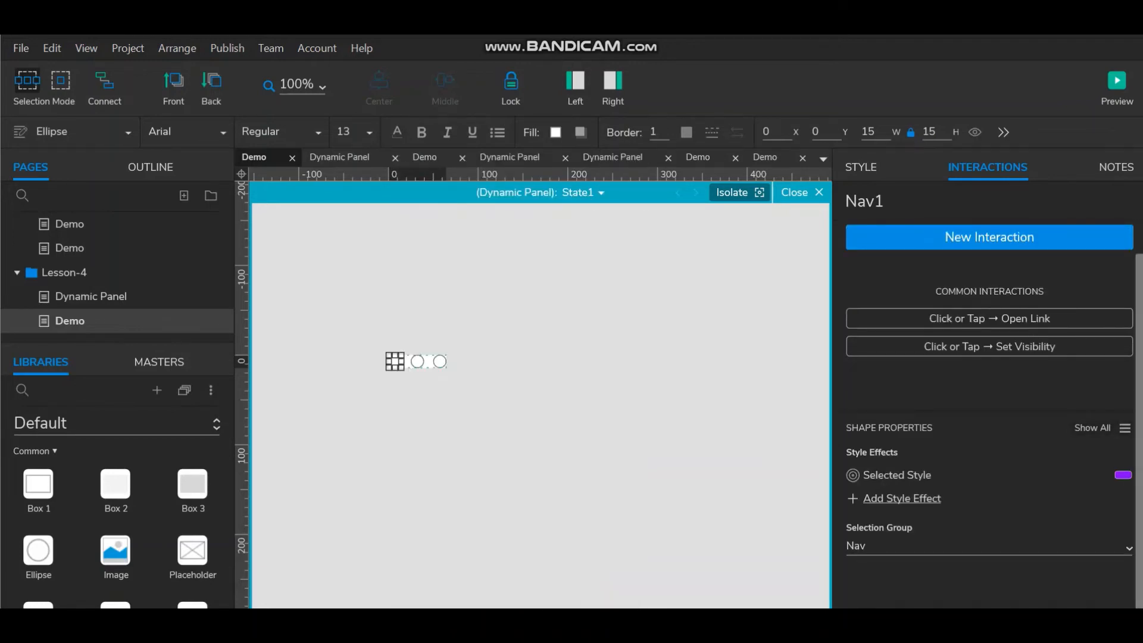
pyautogui.click(1092, 427)
pyautogui.scroll(-3, 989, 415)
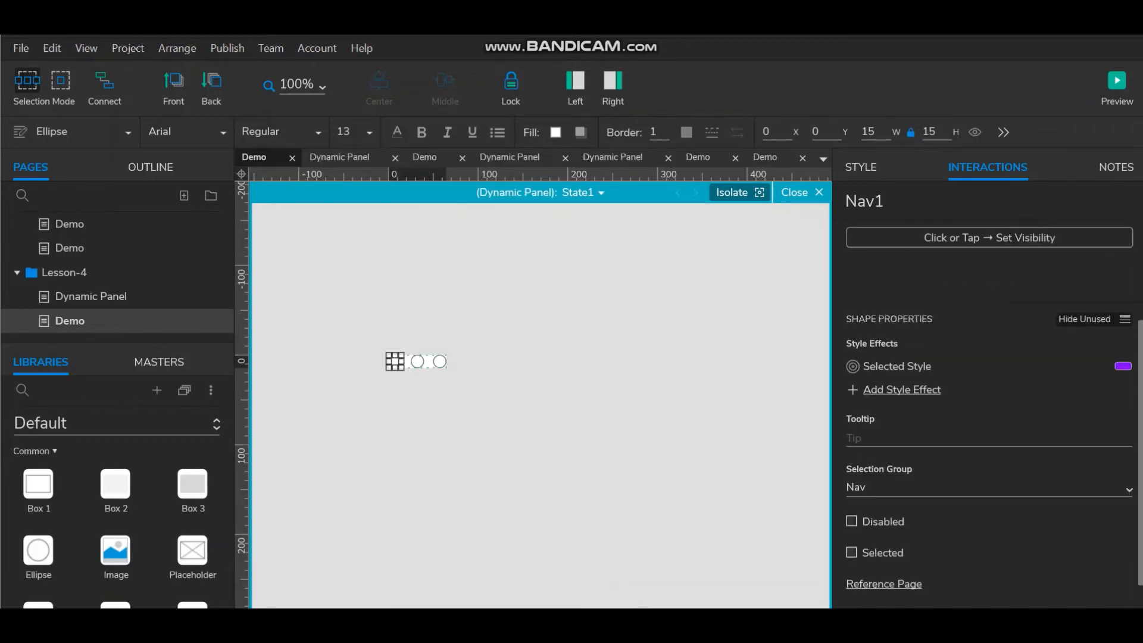
pyautogui.click(851, 553)
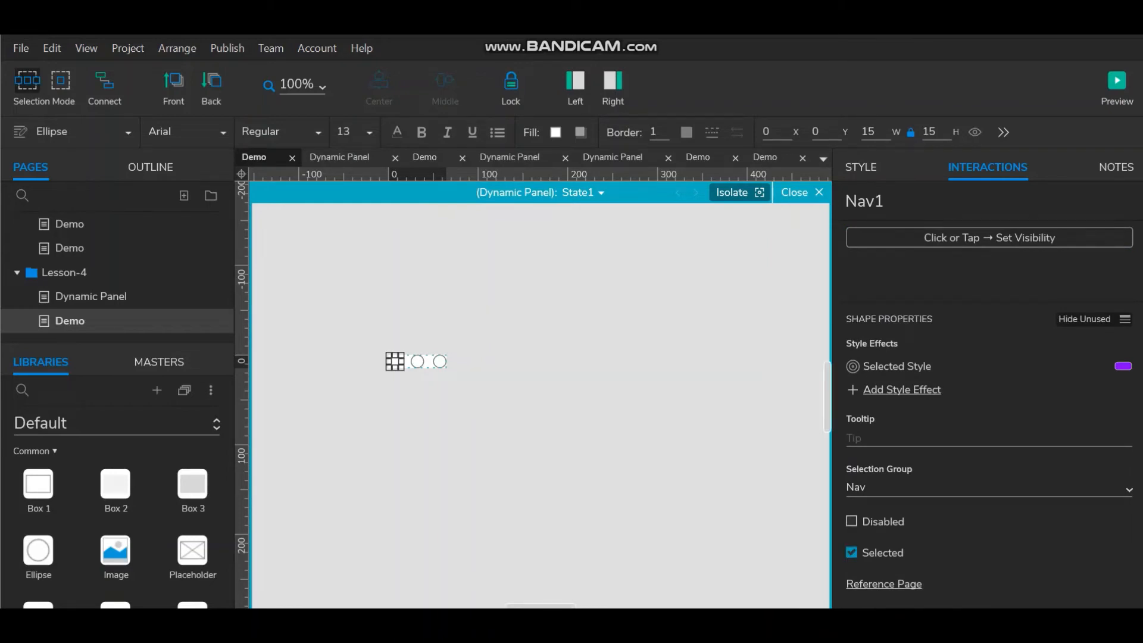
pyautogui.press('Escape')
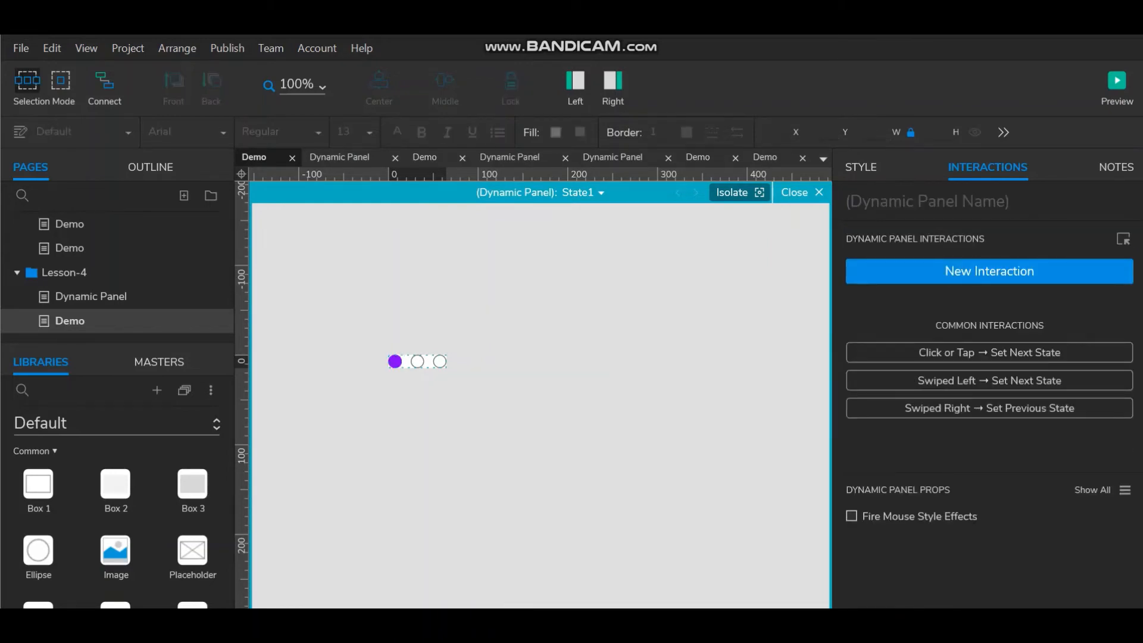
# Preview the Demo page in the browser, advance the carousel to the third slide to check the bullets, and return to Axure RP
pyautogui.click(1116, 86)
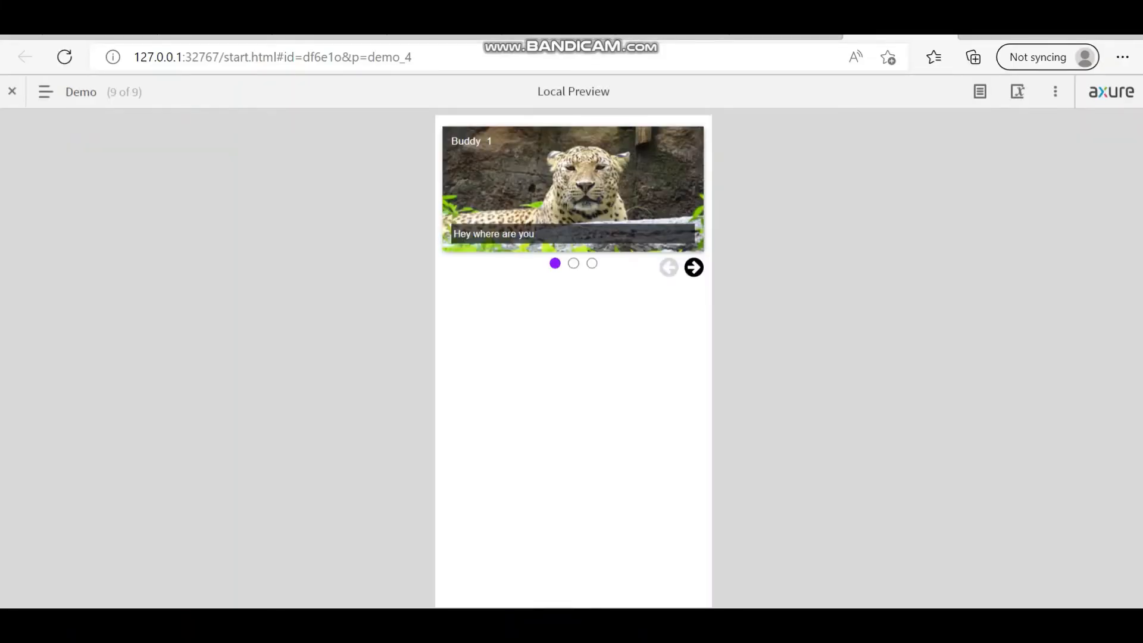
pyautogui.click(693, 267)
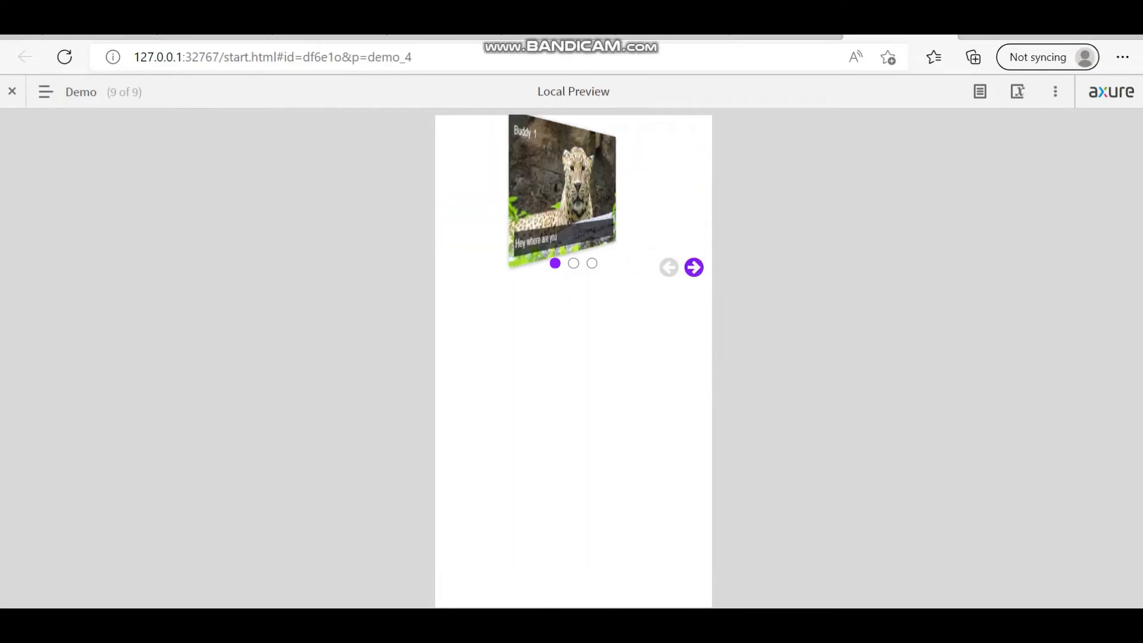
pyautogui.click(694, 267)
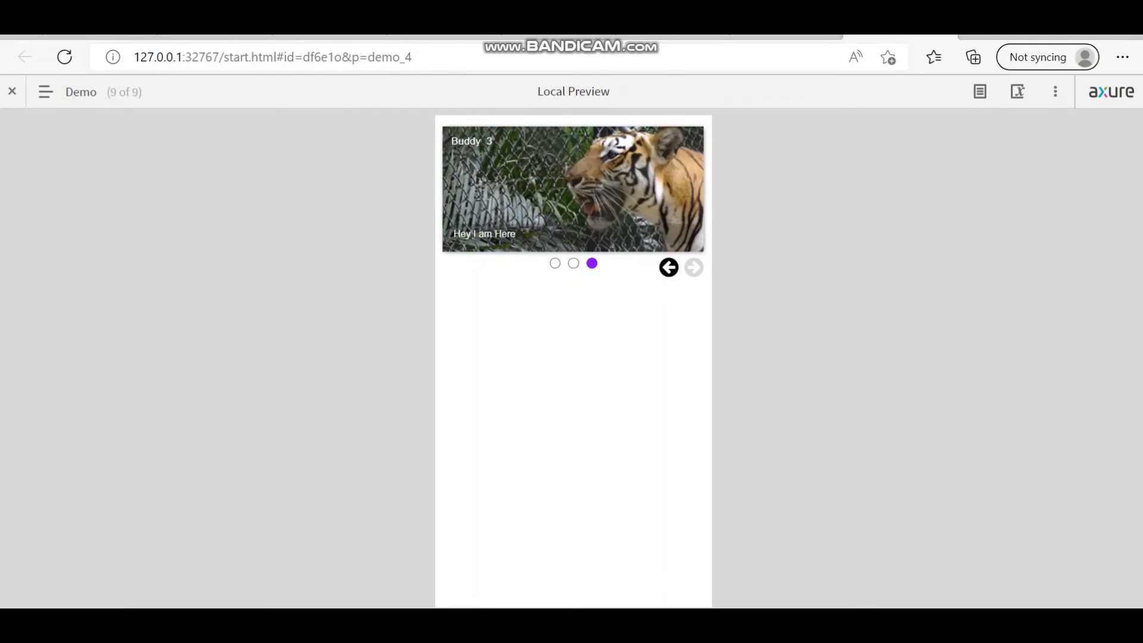
pyautogui.hotkey('alt', 'Tab')
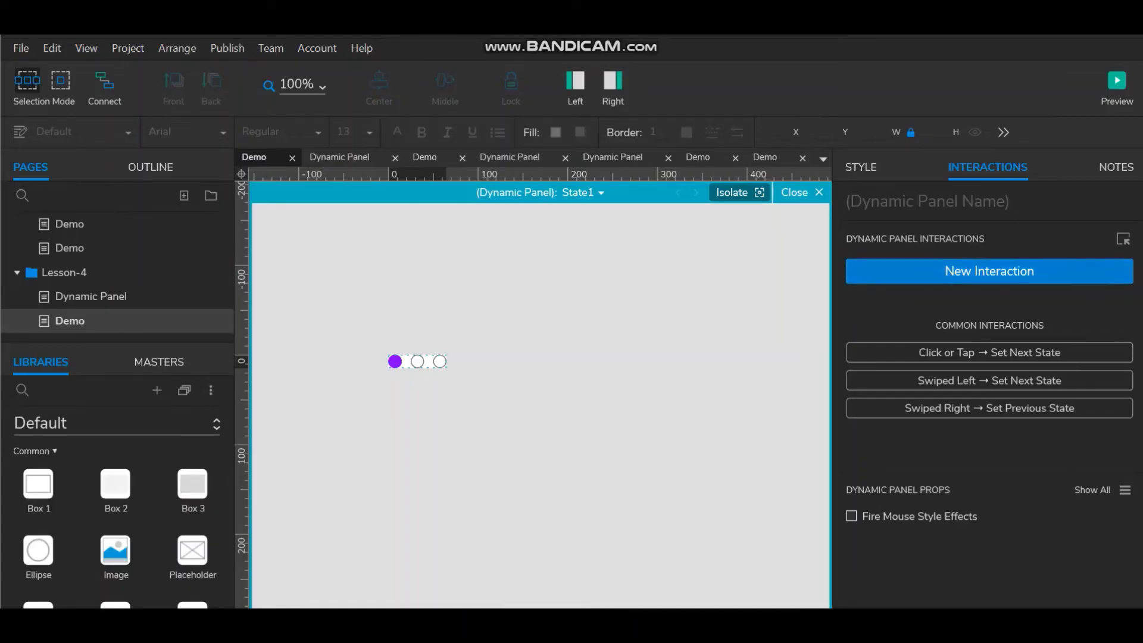
# Finish editing the bullet panel and fill the Next arrow icon with the recently used purple
pyautogui.click(795, 192)
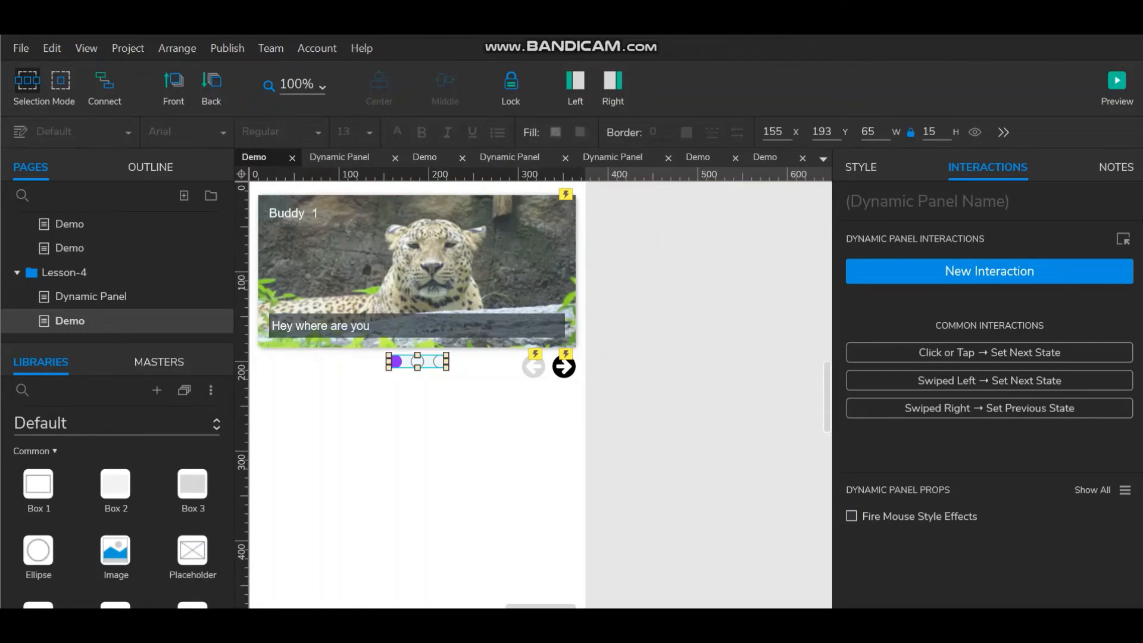
pyautogui.click(564, 366)
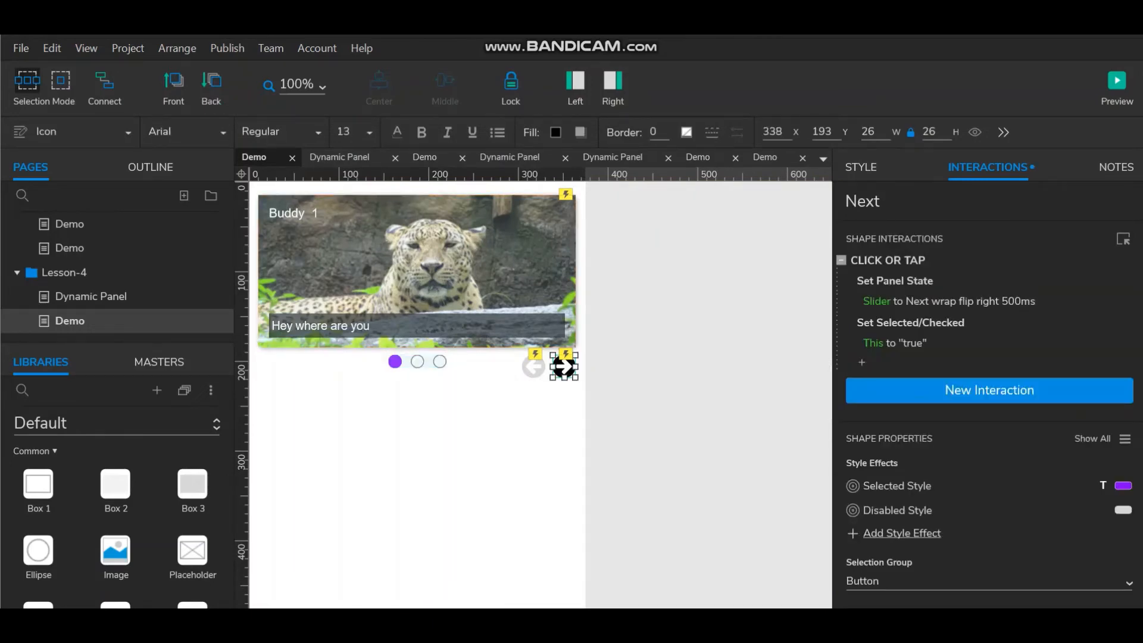
pyautogui.click(555, 133)
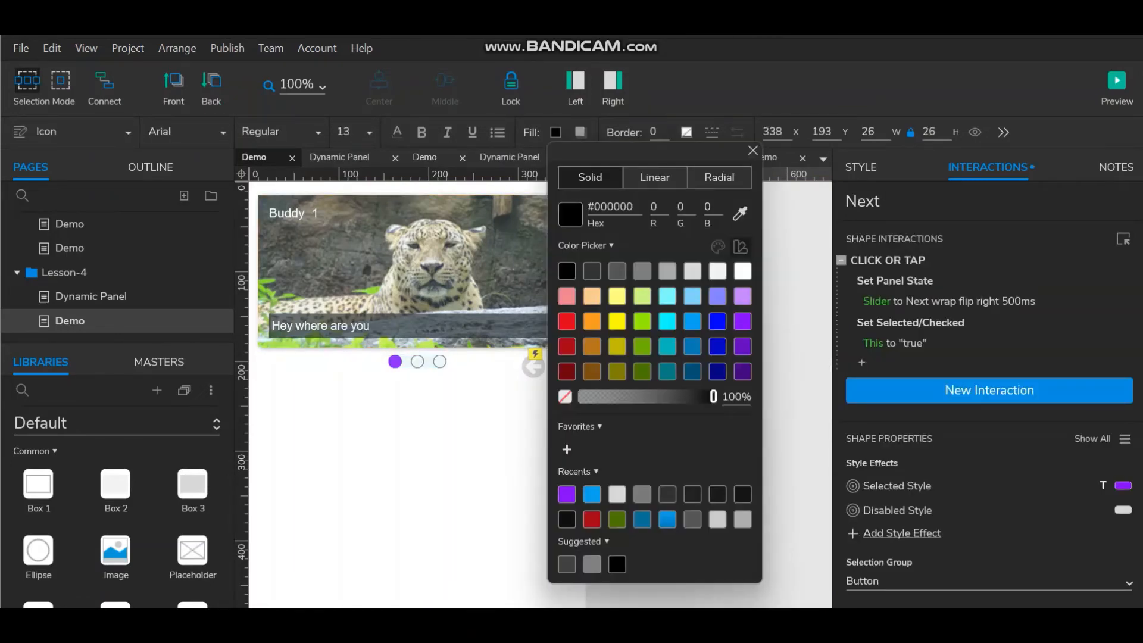
pyautogui.click(566, 494)
pyautogui.click(477, 446)
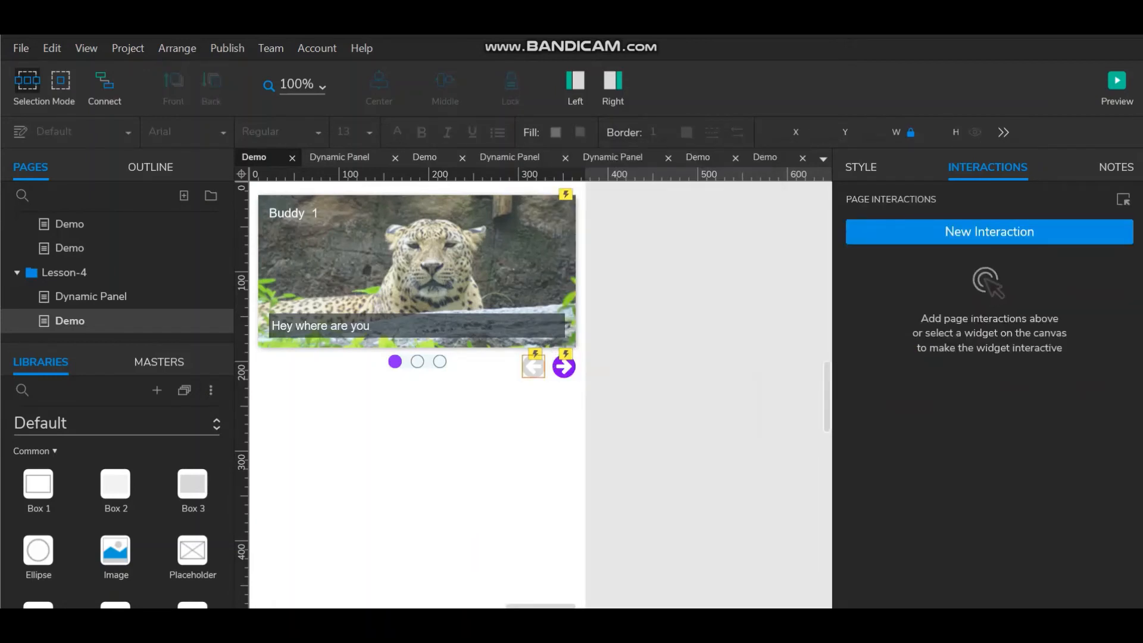
# Fill the Prev arrow icon with the same purple, check both arrows in the browser preview, and return to Axure RP
pyautogui.click(533, 367)
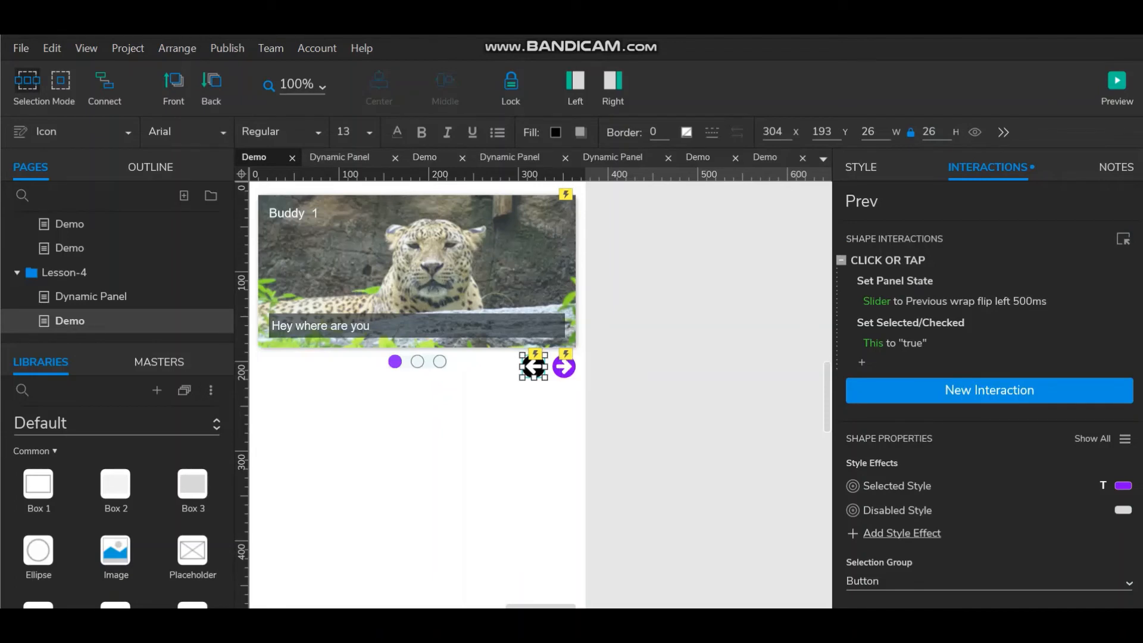
pyautogui.click(556, 132)
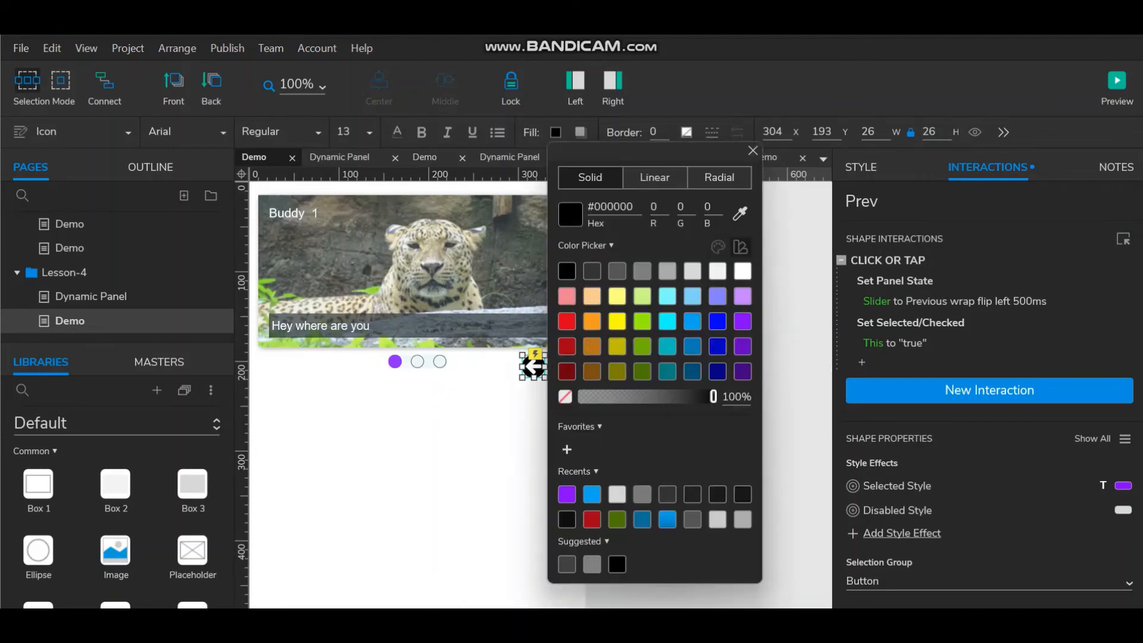
pyautogui.click(567, 494)
pyautogui.click(792, 404)
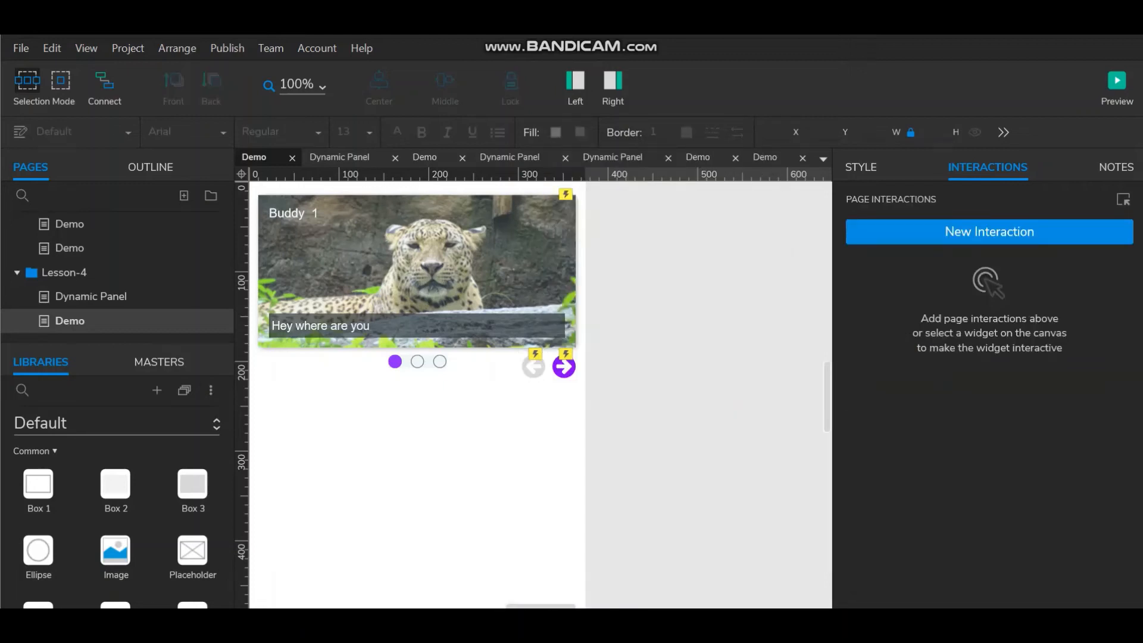
pyautogui.hotkey('ctrl', '.')
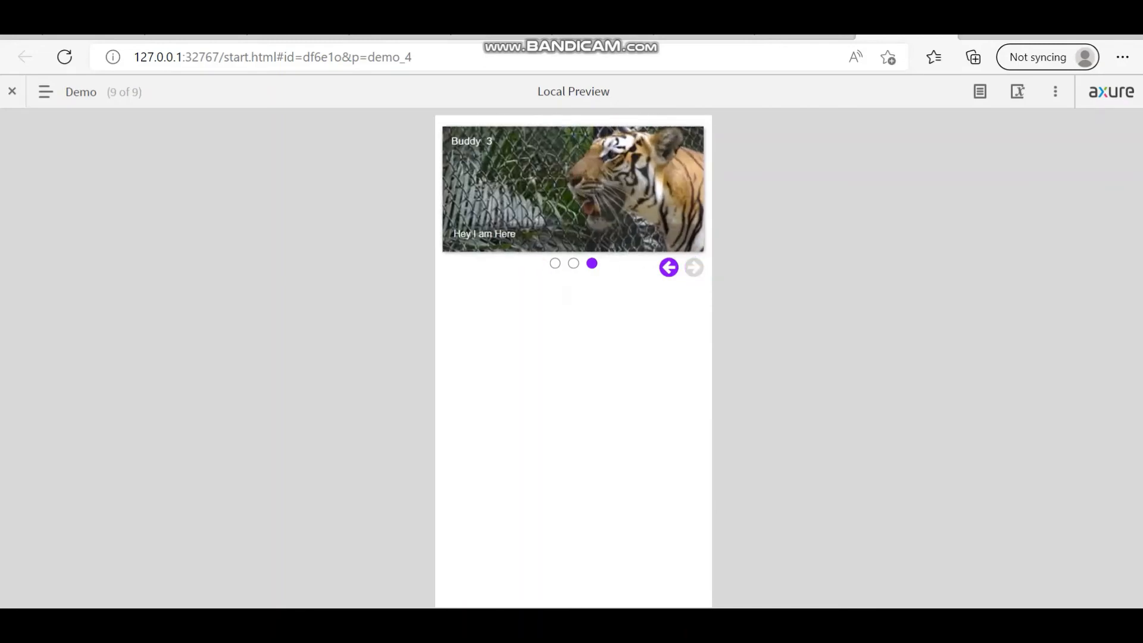
pyautogui.hotkey('alt', 'Tab')
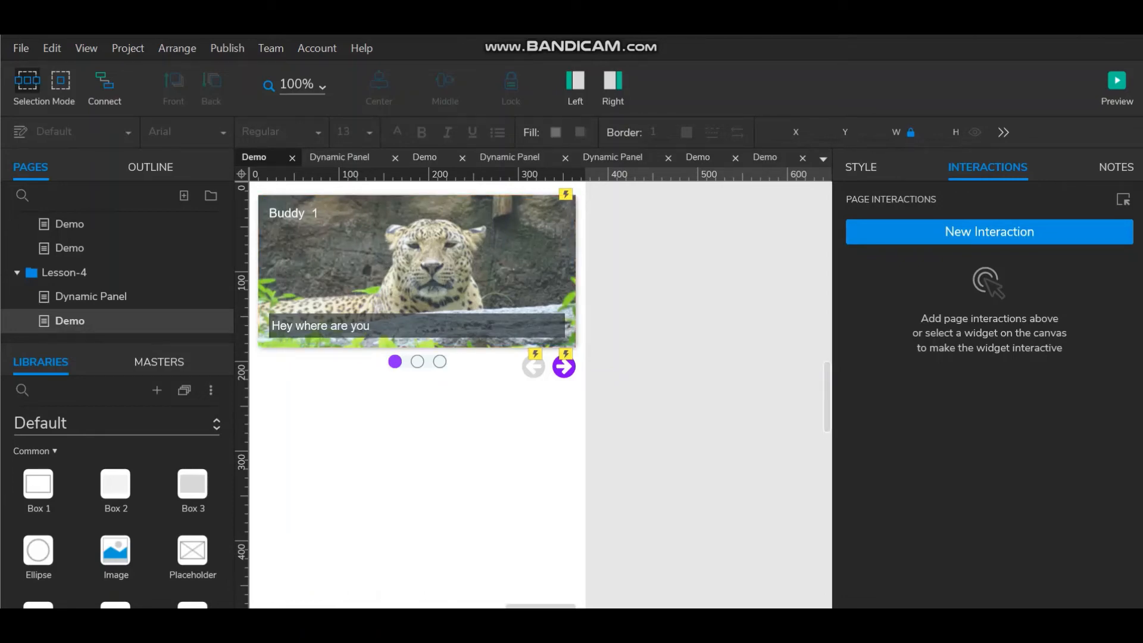
# Name the dynamic panel holding the three bullets NavDP
pyautogui.click(417, 362)
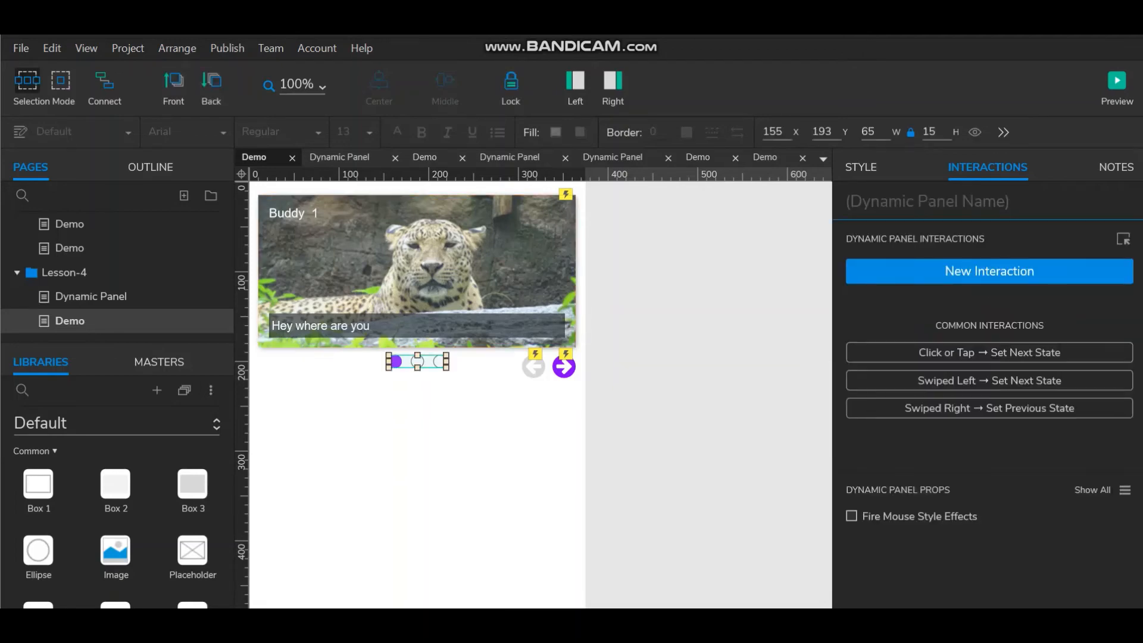
pyautogui.click(927, 201)
pyautogui.write('Na')
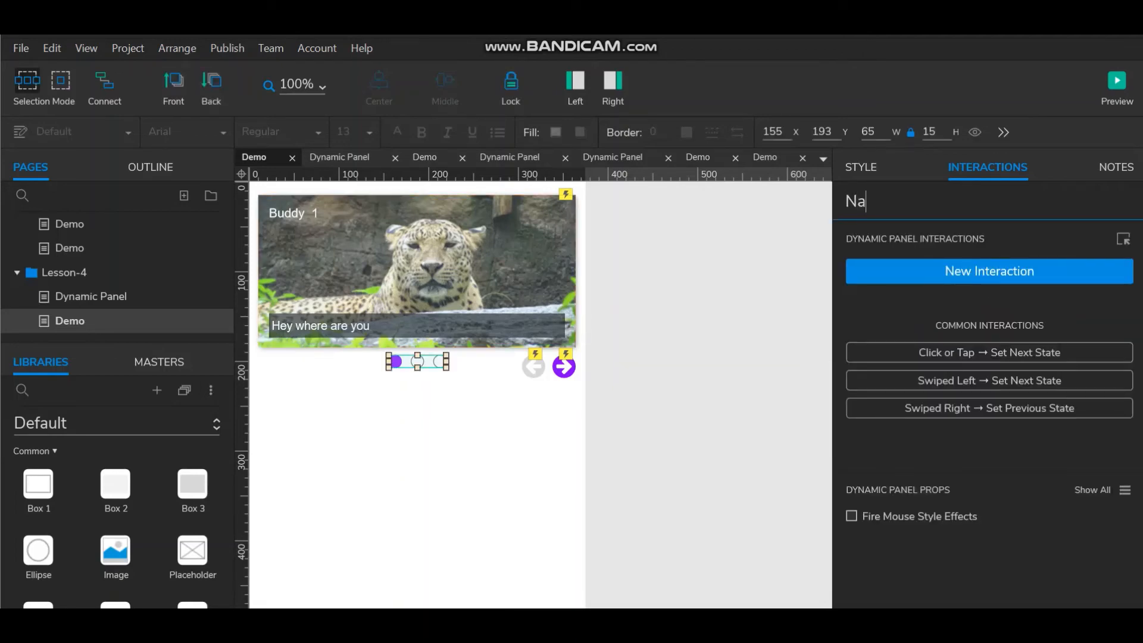
pyautogui.write('vDP')
pyautogui.press('Escape')
# Rename the carousel's dynamic panel to SliderDP
pyautogui.click(416, 271)
pyautogui.click(886, 201)
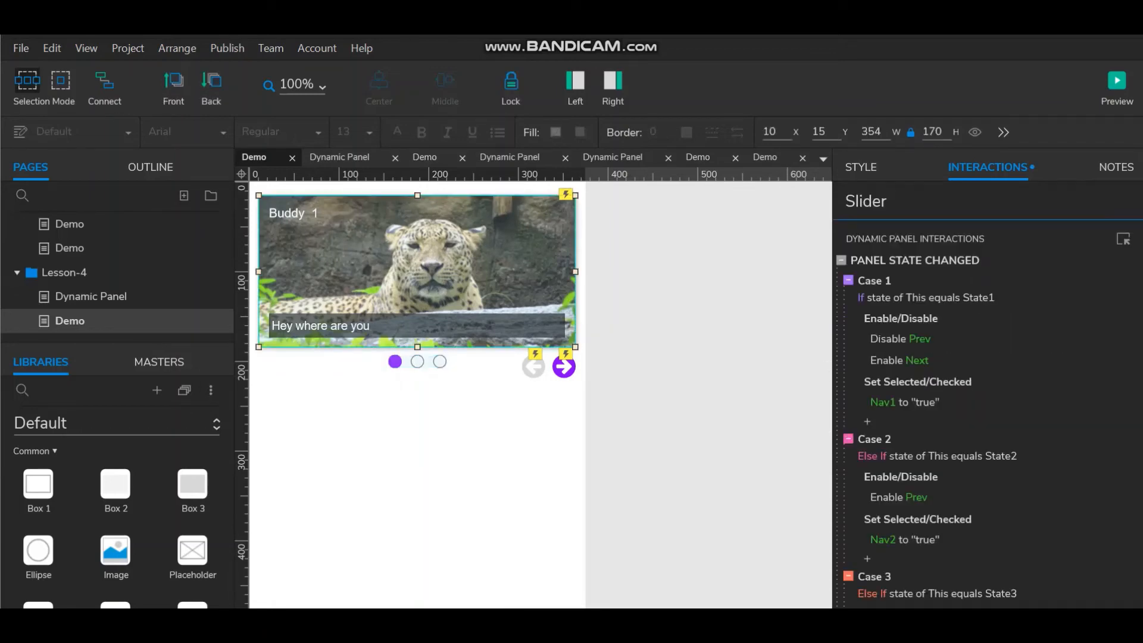
pyautogui.write('DP')
pyautogui.press('Escape')
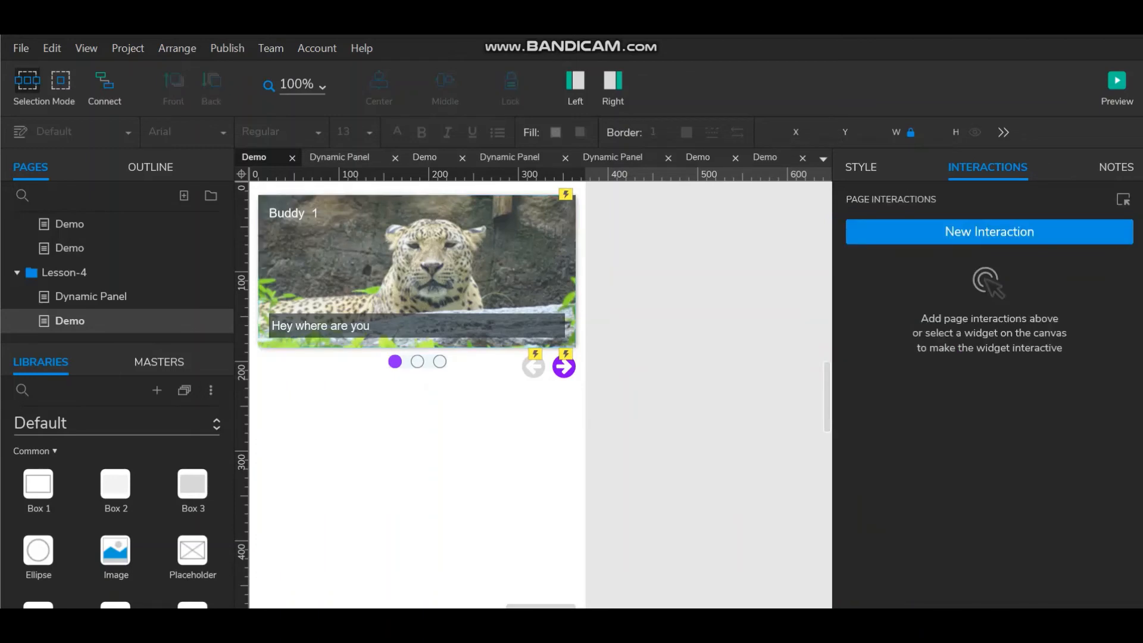
# Add a Page Loaded interaction to the Demo page with a Set Panel State action that sets SliderDP to Next
pyautogui.click(990, 232)
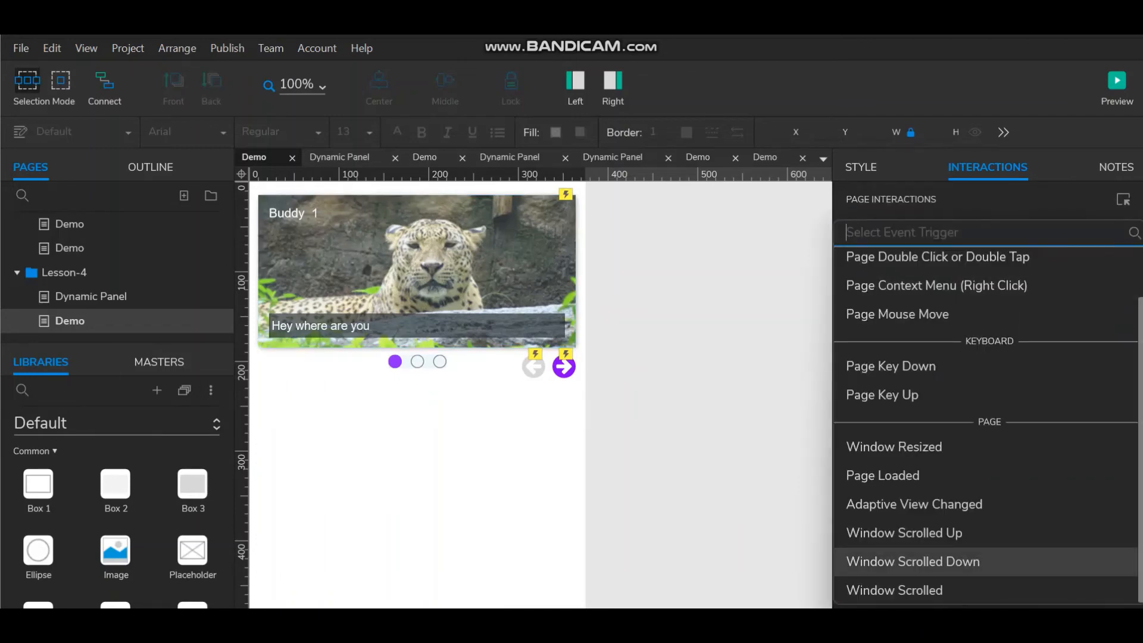
pyautogui.click(883, 476)
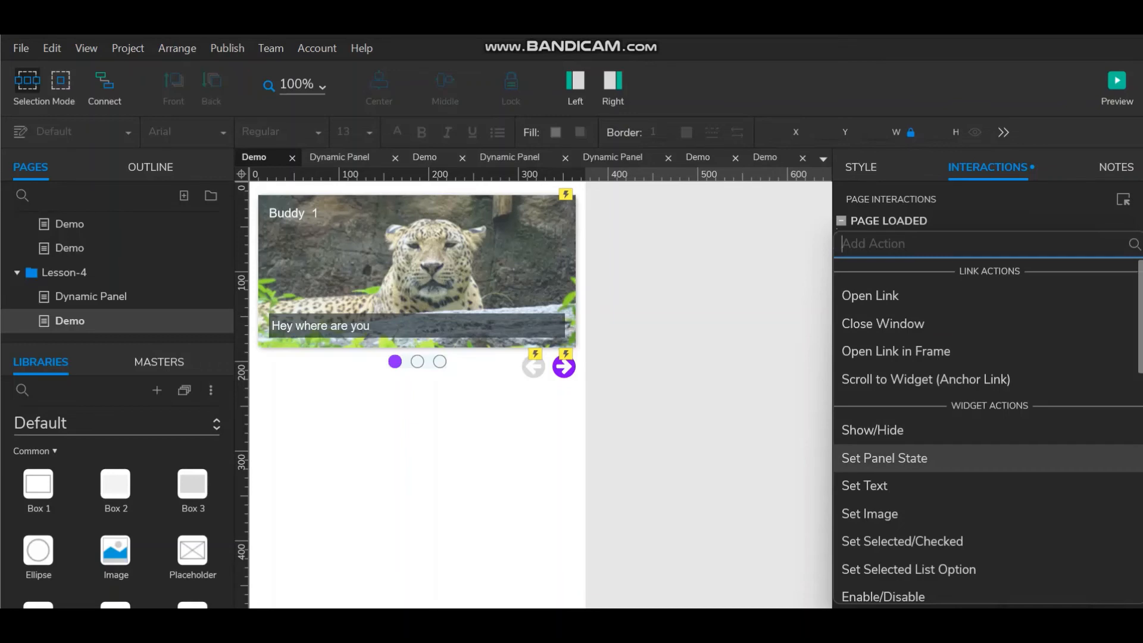
pyautogui.click(885, 457)
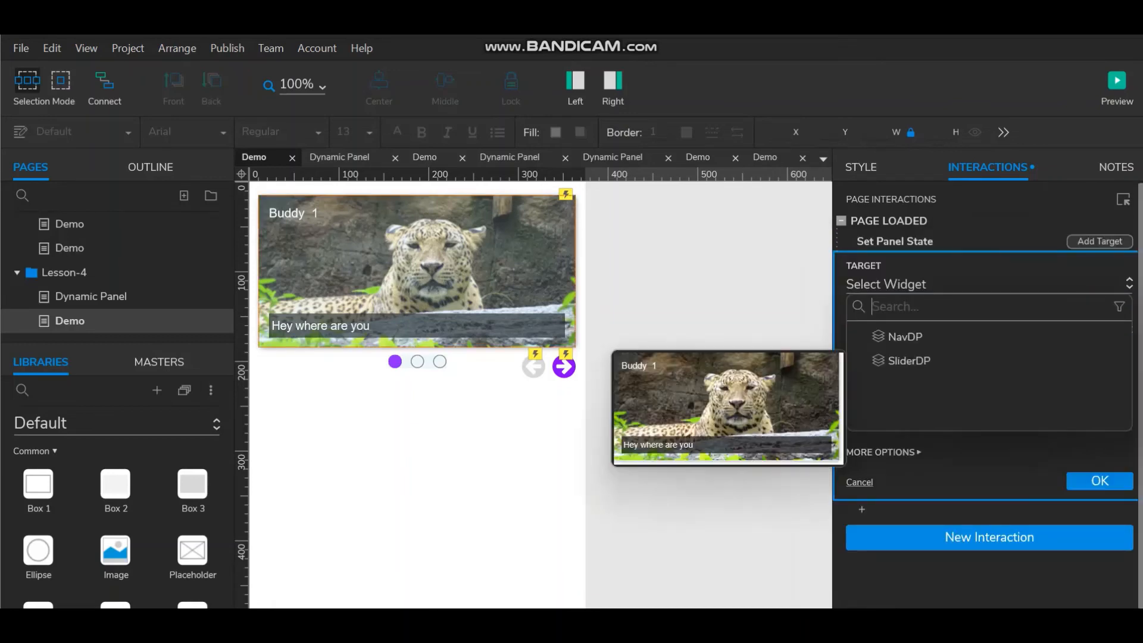
pyautogui.click(910, 361)
pyautogui.click(988, 351)
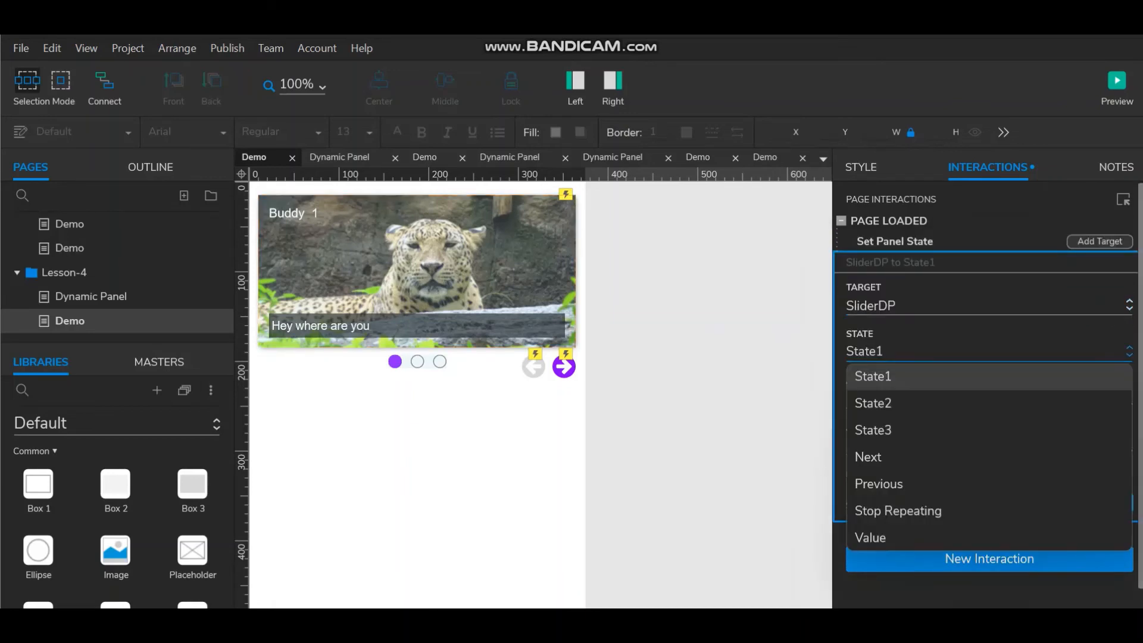
pyautogui.click(898, 458)
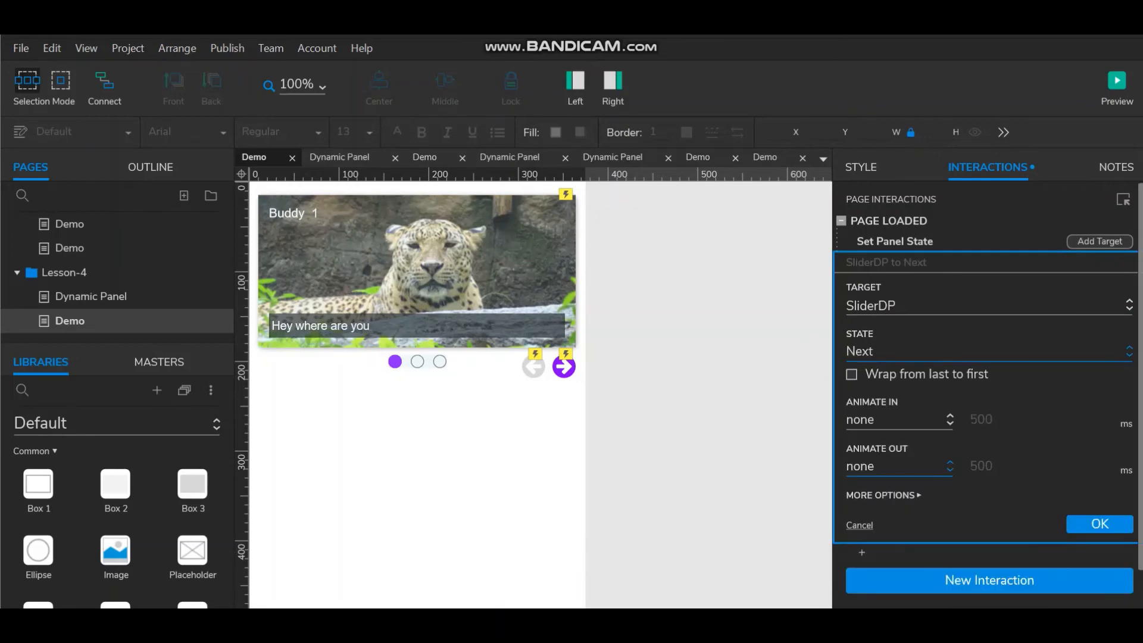
# Make the SliderDP state change wrap from last to first and animate with slide right
pyautogui.click(851, 374)
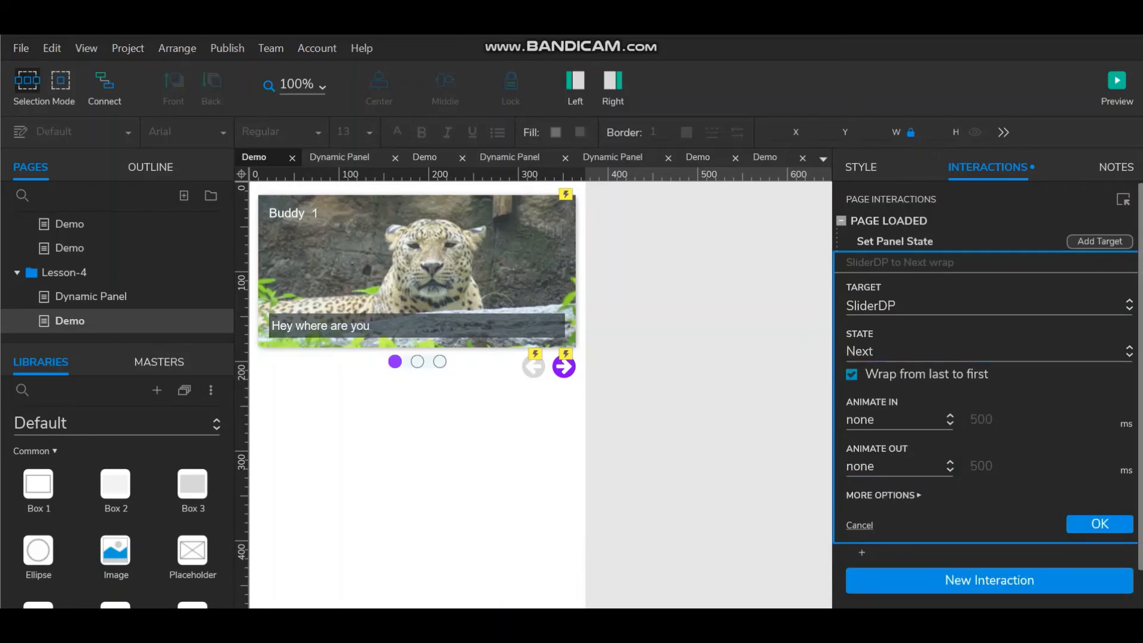
pyautogui.click(896, 420)
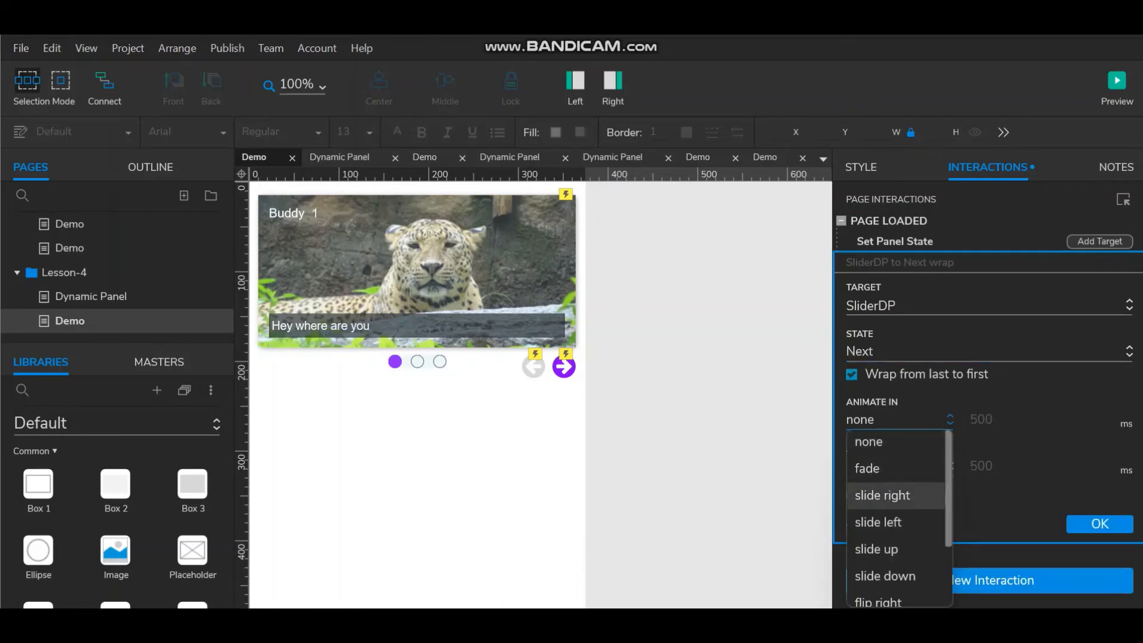
pyautogui.click(883, 495)
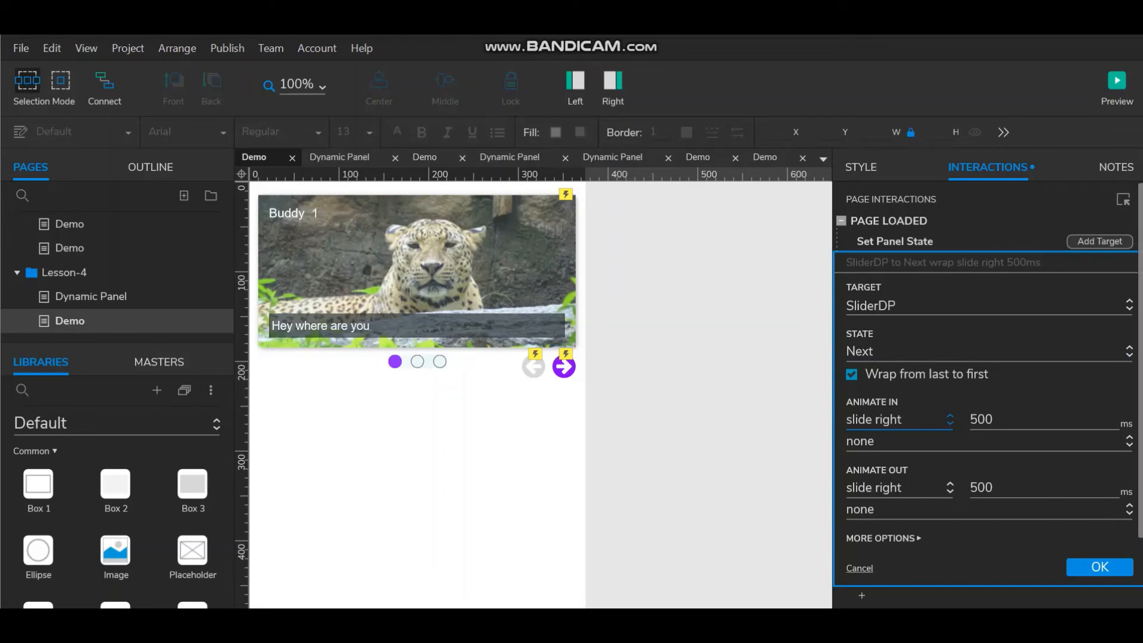
# Make the SliderDP state change repeat every 1000 ms with the first change delayed, and preview the Demo page in the browser
pyautogui.scroll(-2, 985, 393)
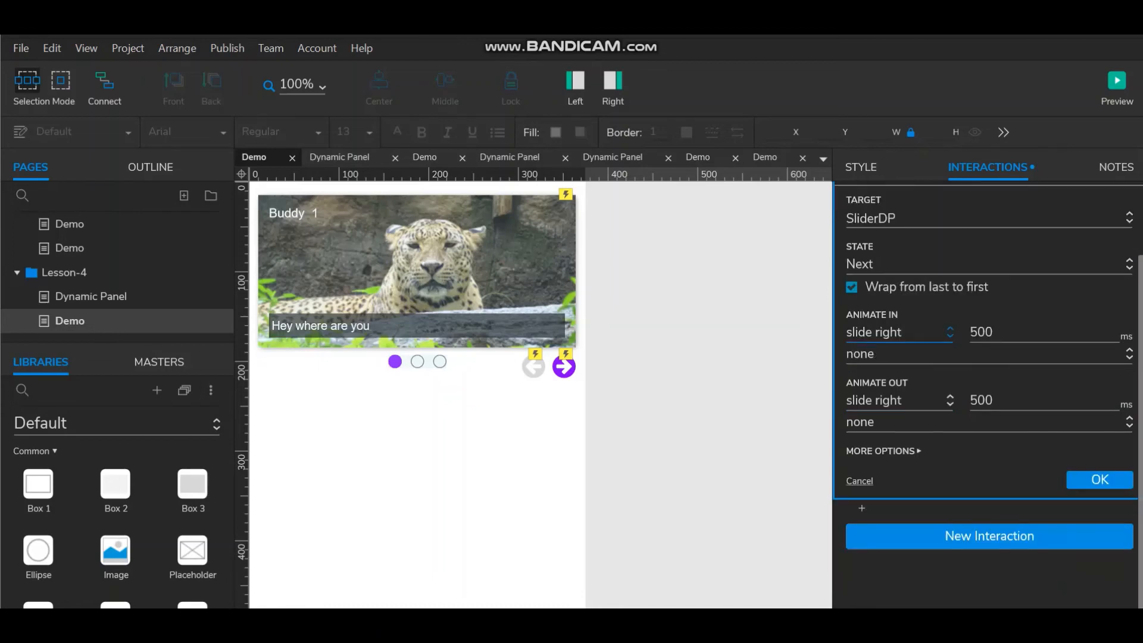
pyautogui.click(883, 451)
pyautogui.scroll(-2, 985, 393)
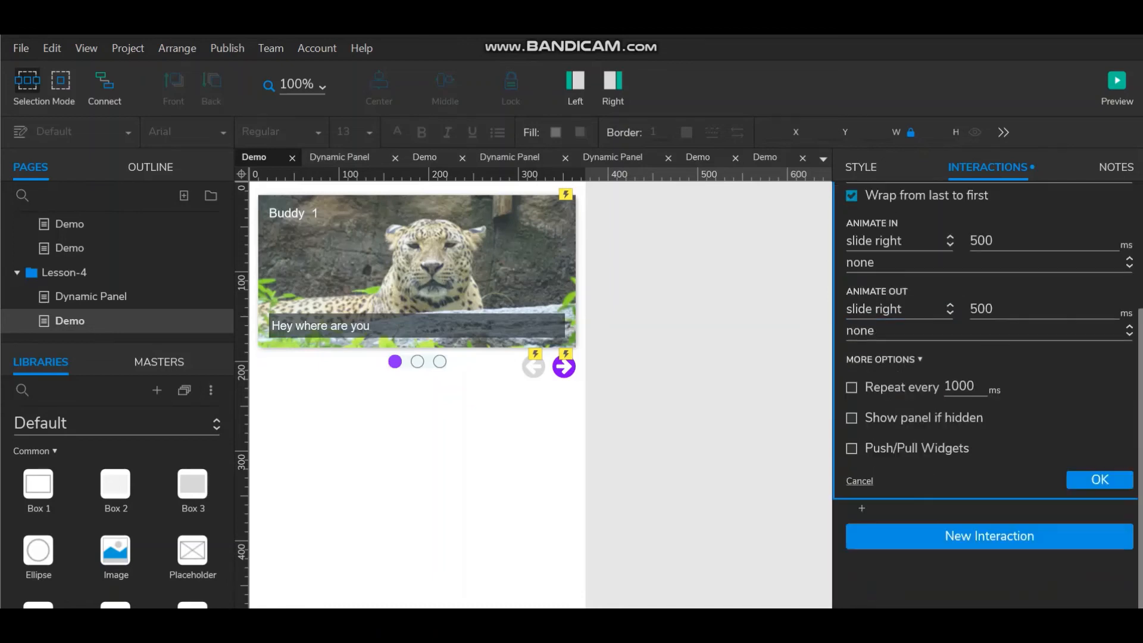
pyautogui.scroll(2, 986, 393)
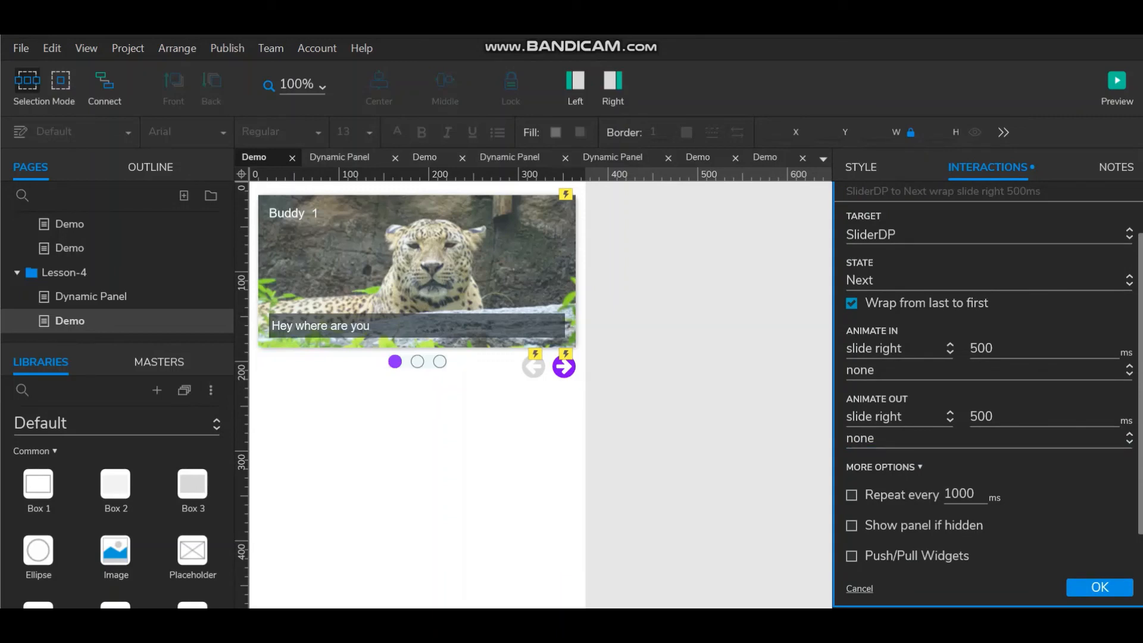
pyautogui.click(851, 494)
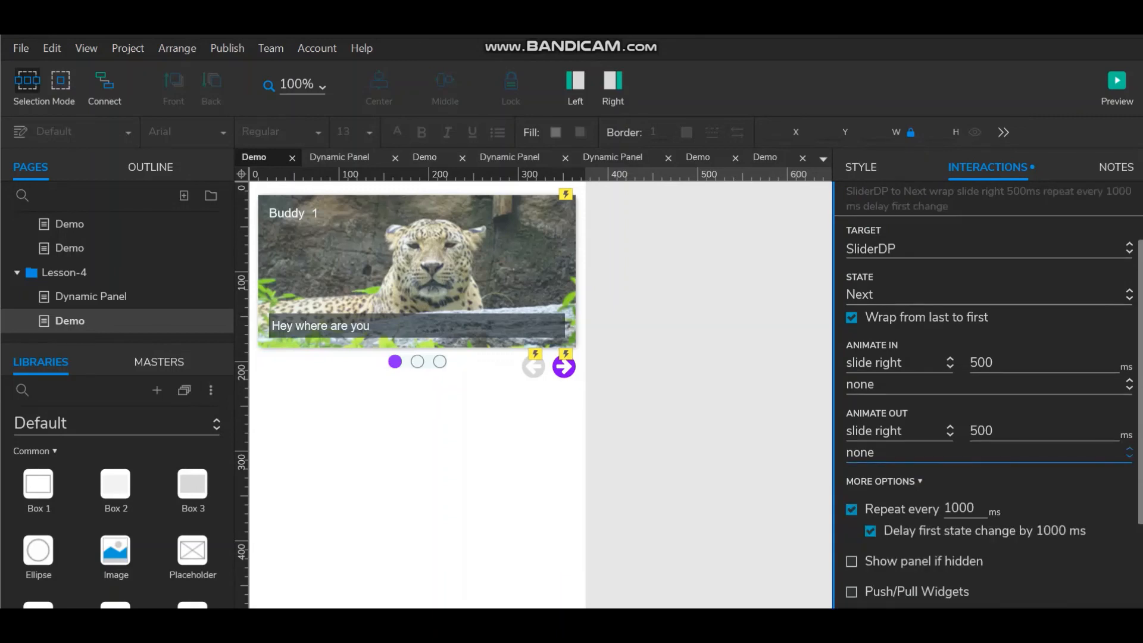
pyautogui.scroll(-2, 985, 450)
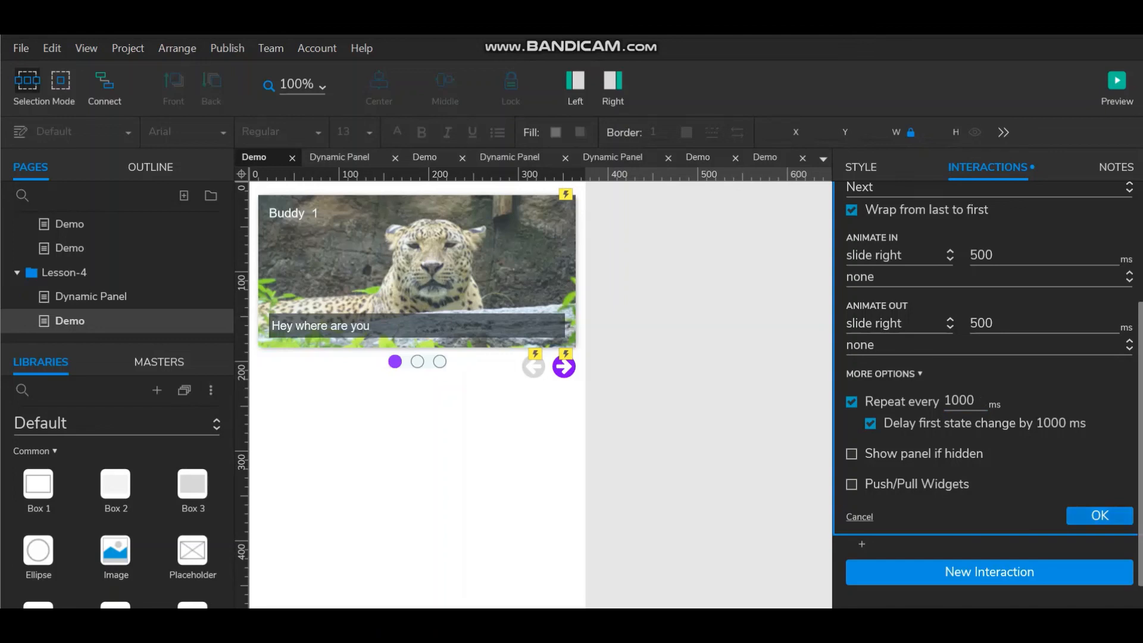
pyautogui.click(1099, 515)
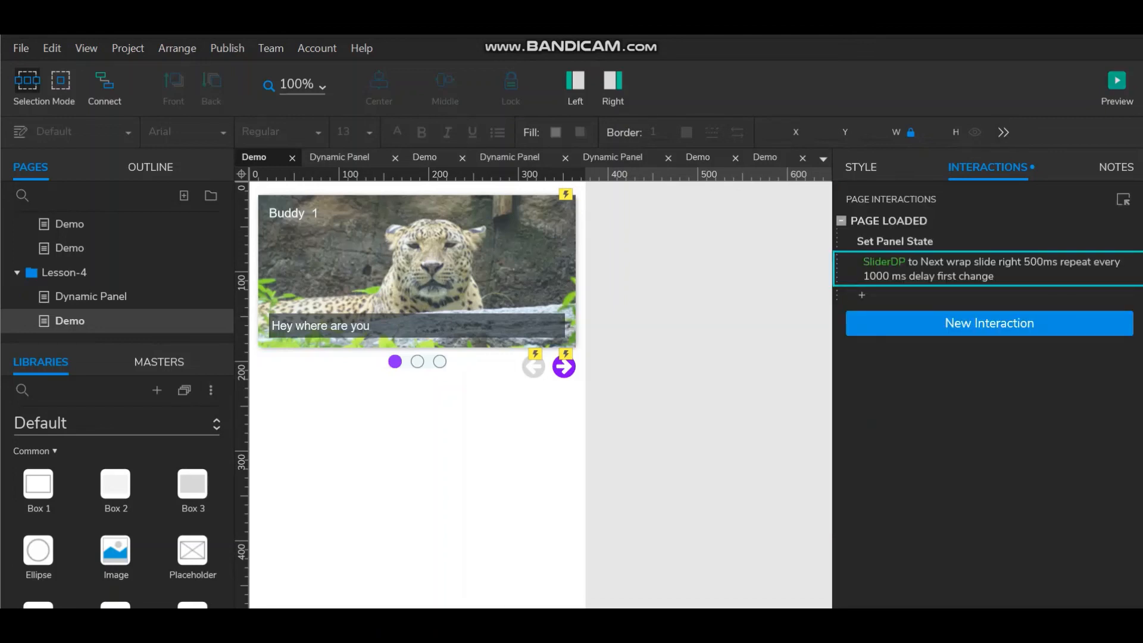
pyautogui.click(1117, 83)
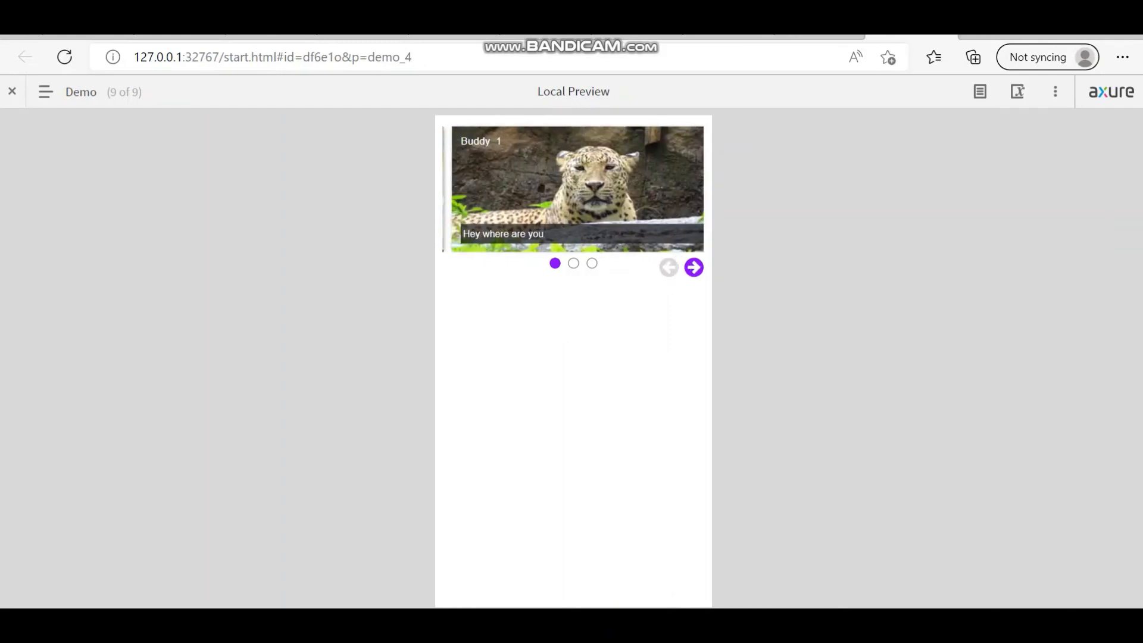
pyautogui.hotkey('alt', 'Tab')
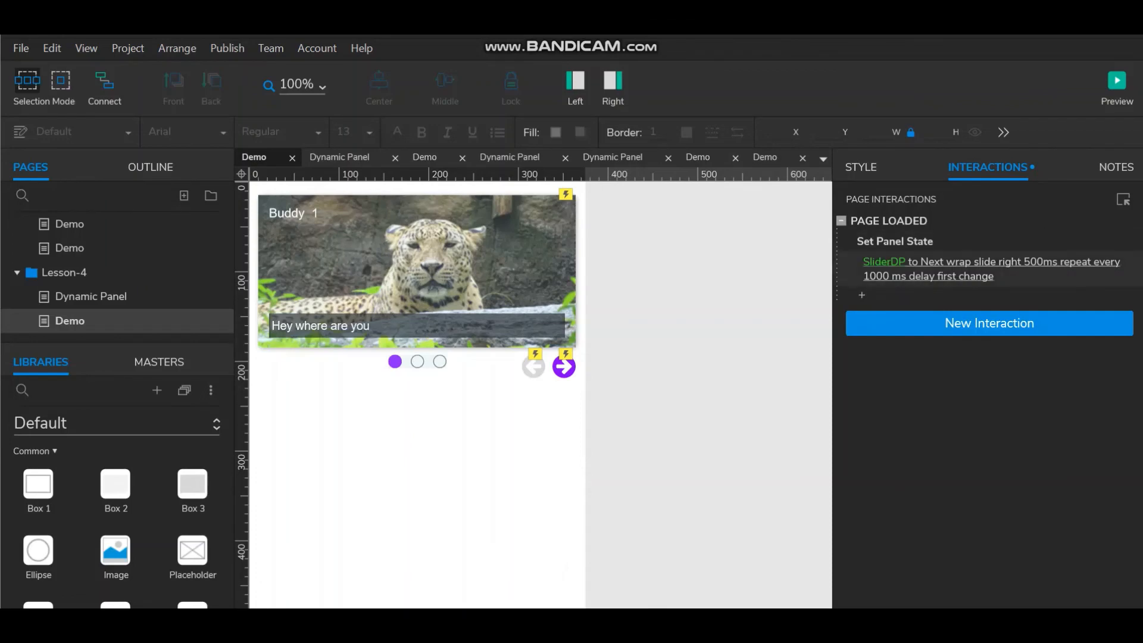
# Set the repeat interval of the page-load SliderDP state change to 3000 ms and preview the Demo page again
pyautogui.click(989, 271)
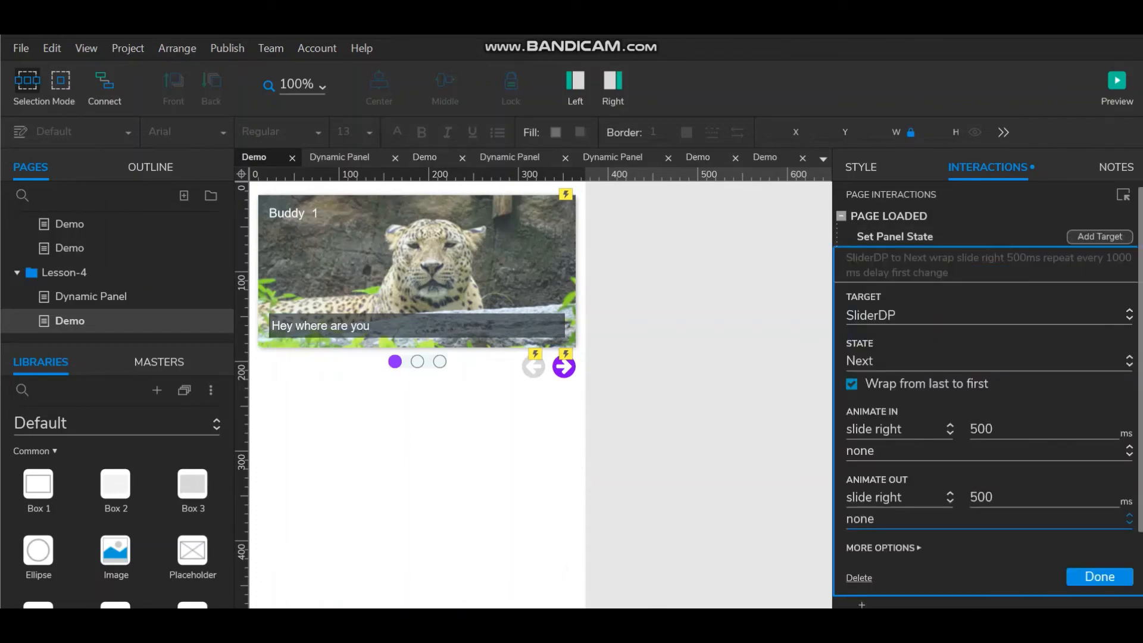
pyautogui.scroll(-2, 988, 519)
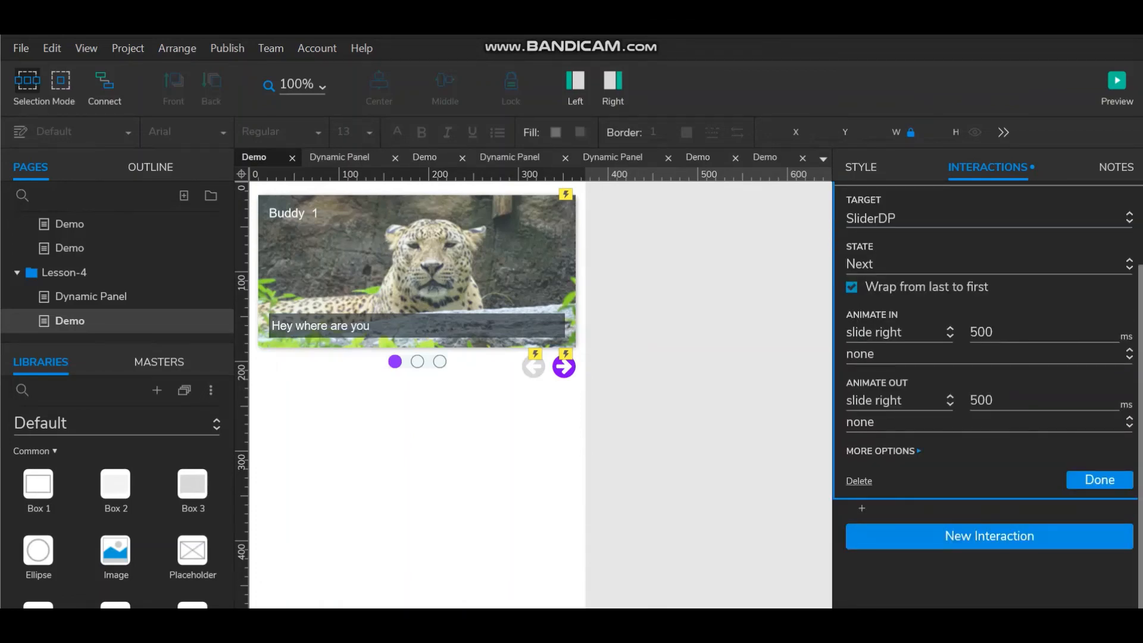
pyautogui.click(883, 451)
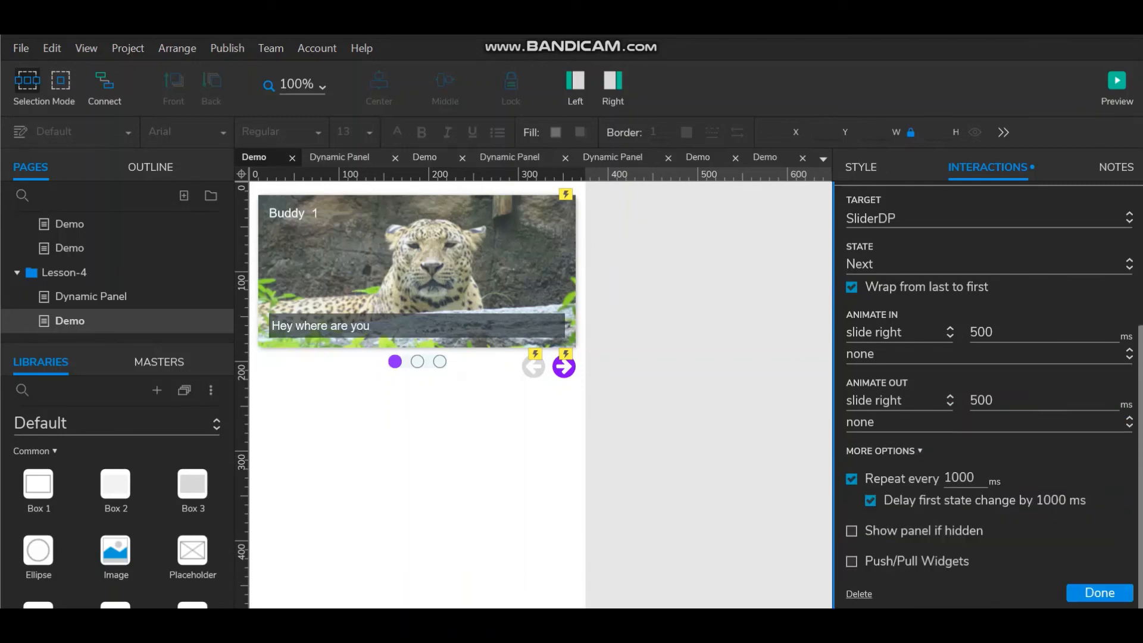
pyautogui.click(959, 477)
pyautogui.write('3000')
pyautogui.click(1100, 592)
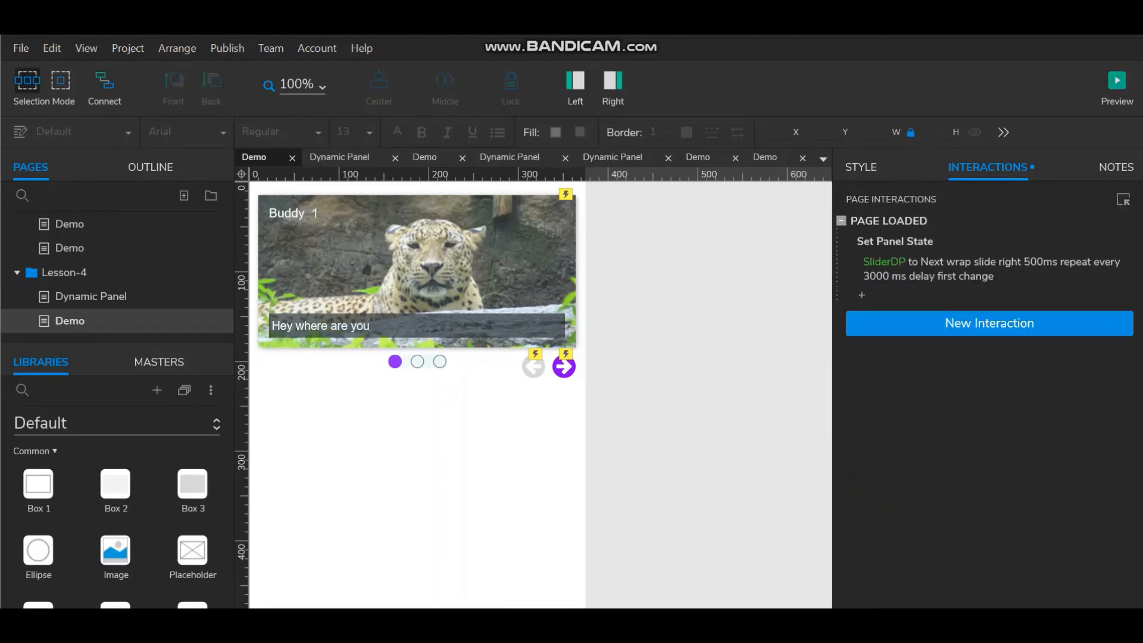
pyautogui.click(1117, 88)
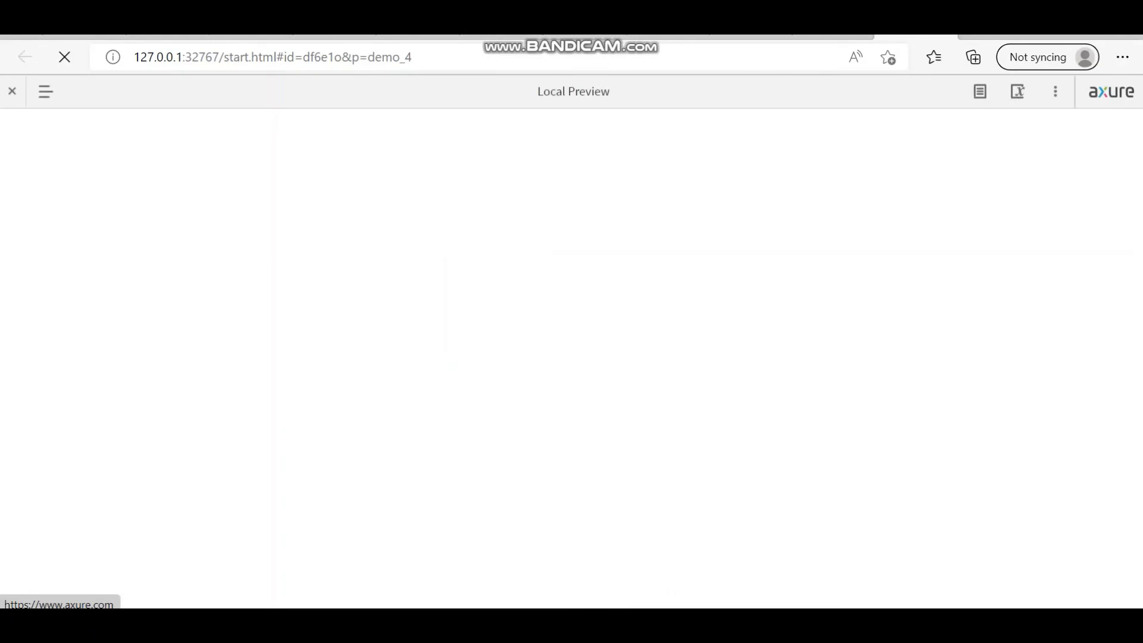